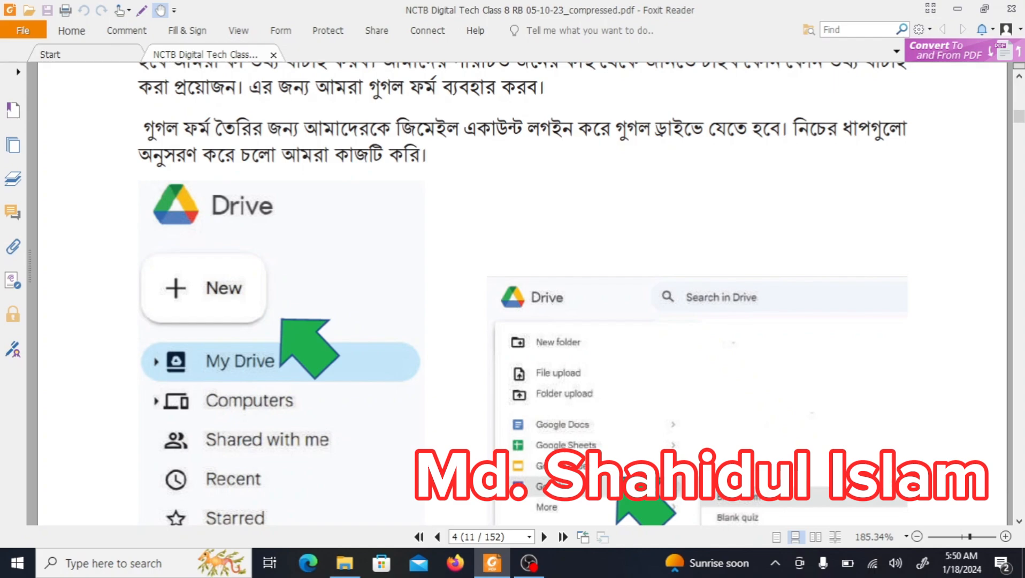
Step: Leave the textbook's Google Drive instructions and open the Gmail inbox in Google Chrome
{"action": "scroll", "coordinate": [522, 294], "scroll_direction": "down", "scroll_amount": 3}
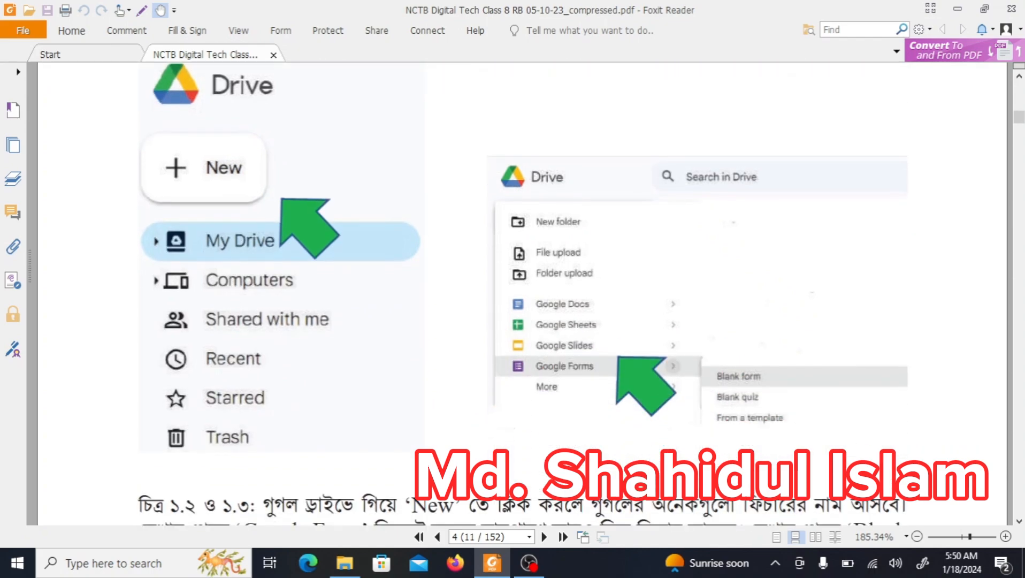
{"action": "scroll", "coordinate": [522, 294], "scroll_direction": "up", "scroll_amount": 3}
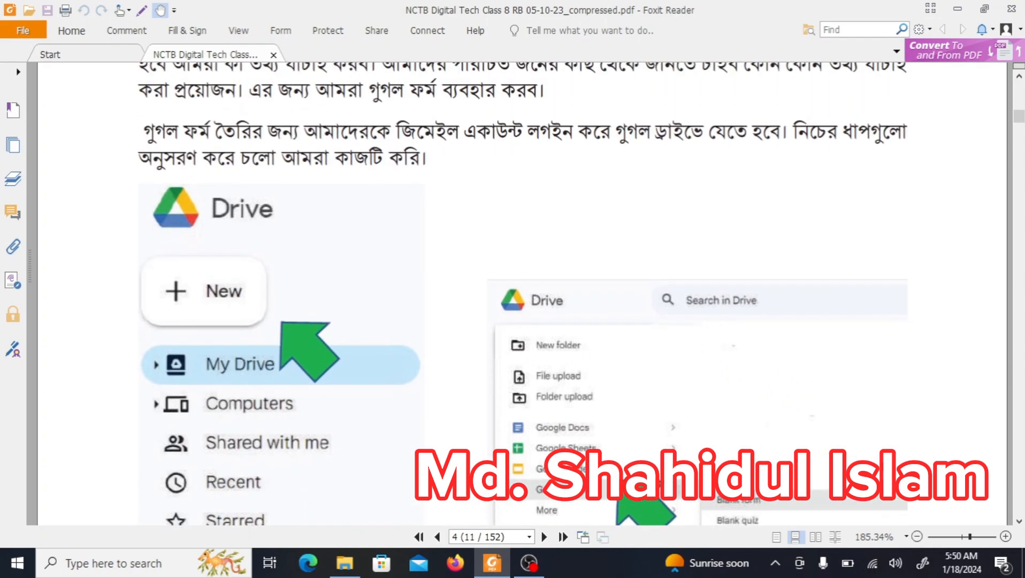
{"action": "scroll", "coordinate": [522, 294], "scroll_direction": "down", "scroll_amount": 1}
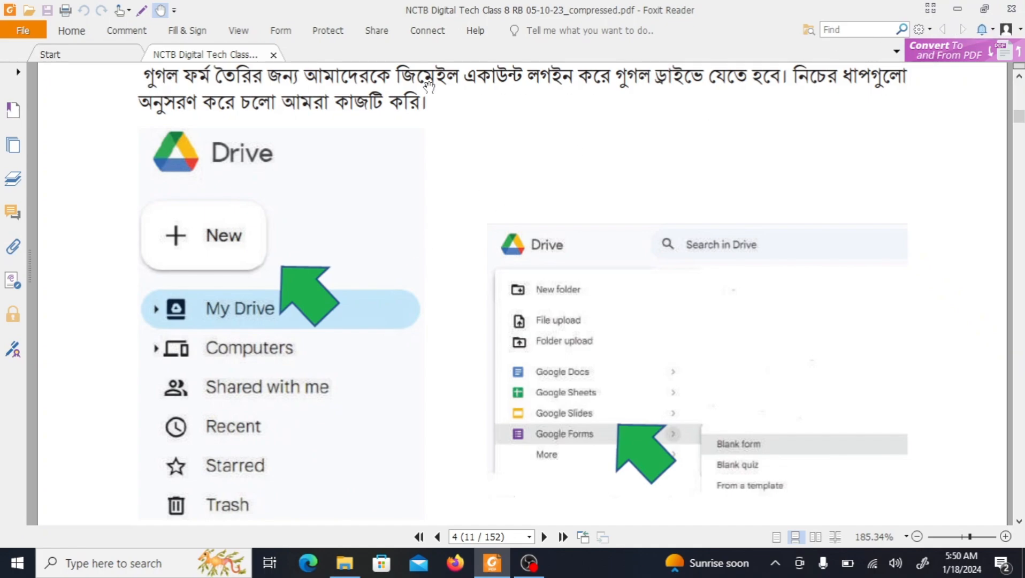
{"action": "left_click", "coordinate": [958, 10]}
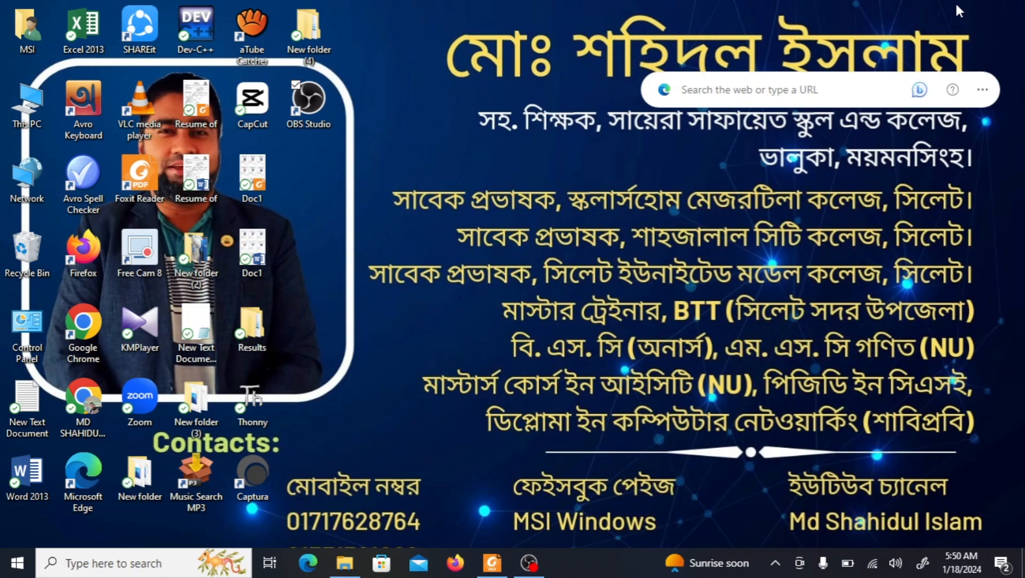
{"action": "double_click", "coordinate": [77, 389]}
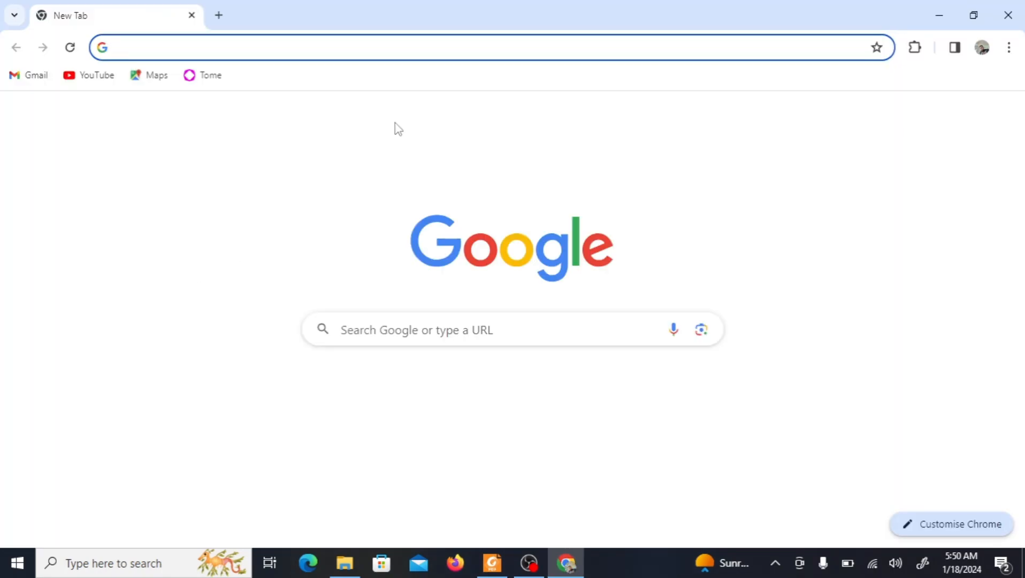
{"action": "type", "text": "m"}
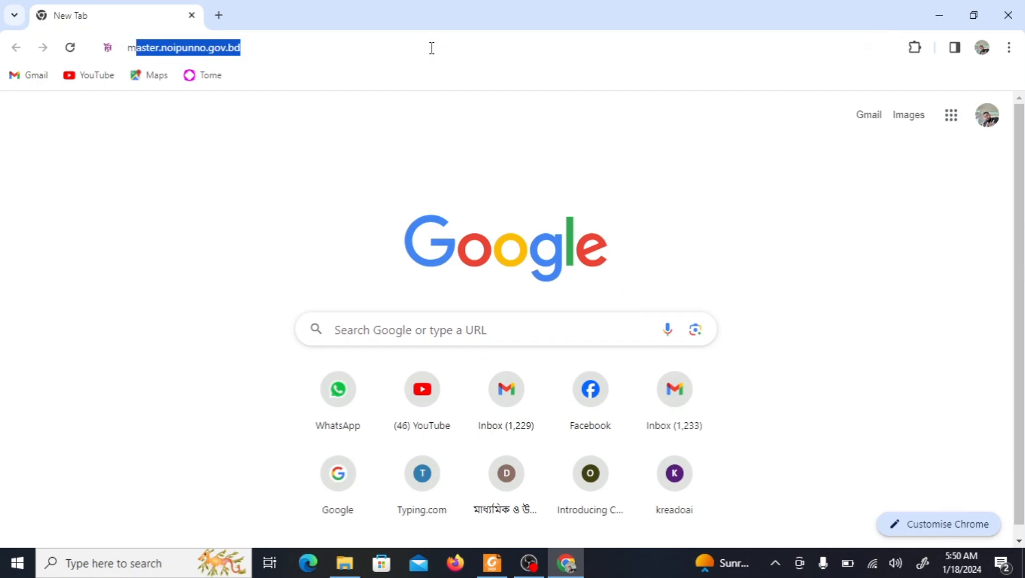
{"action": "type", "text": "ai"}
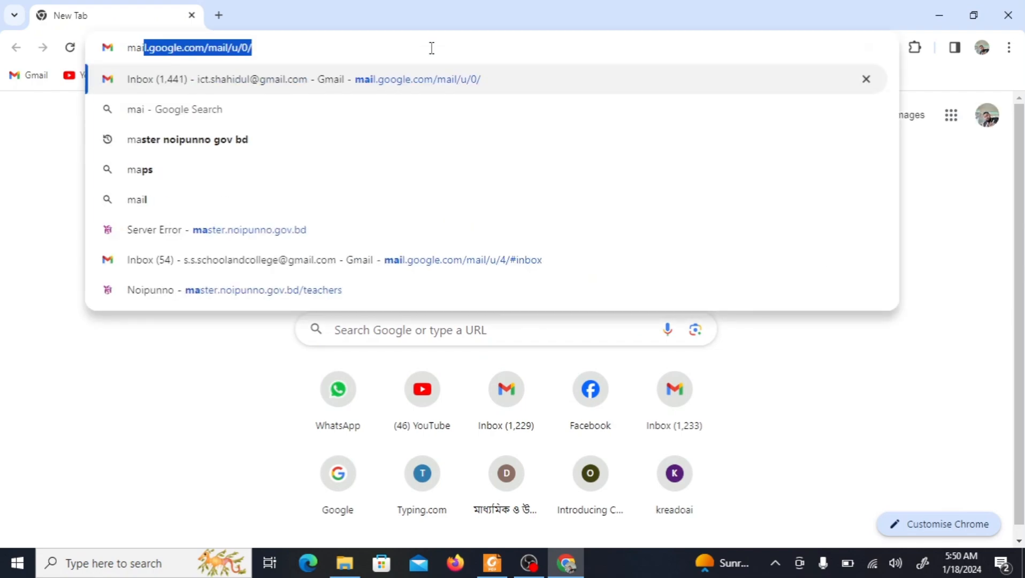
{"action": "key", "text": "Return"}
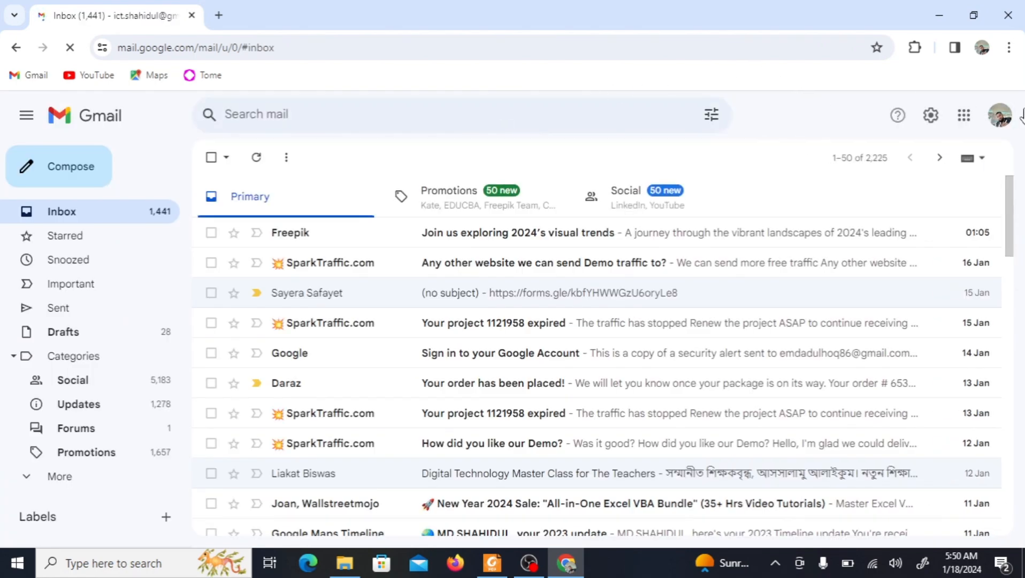
Step: Switch Gmail to the second account in the list of other accounts and open that account's Google Drive
{"action": "left_click", "coordinate": [999, 122]}
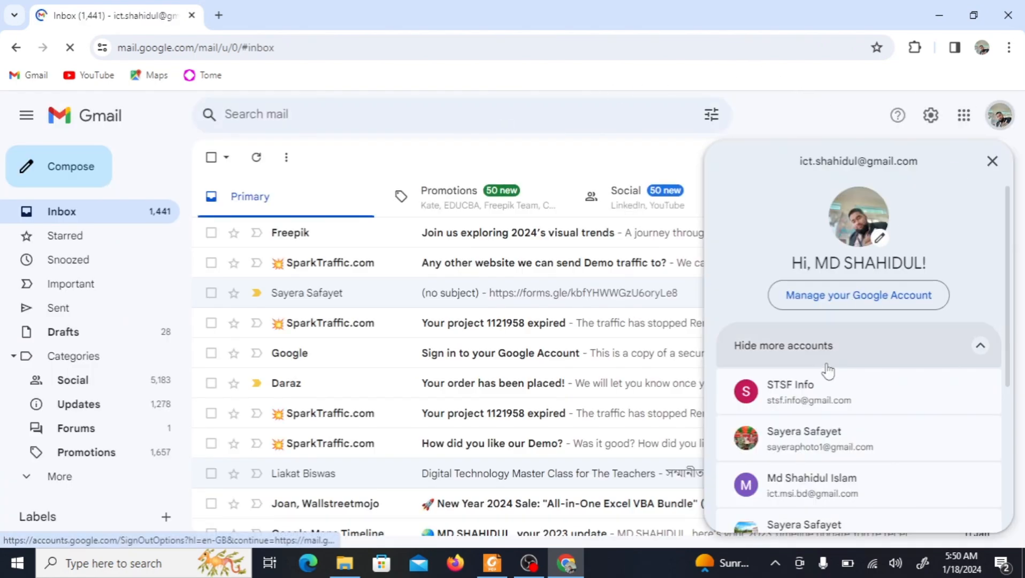
{"action": "left_click", "coordinate": [813, 447]}
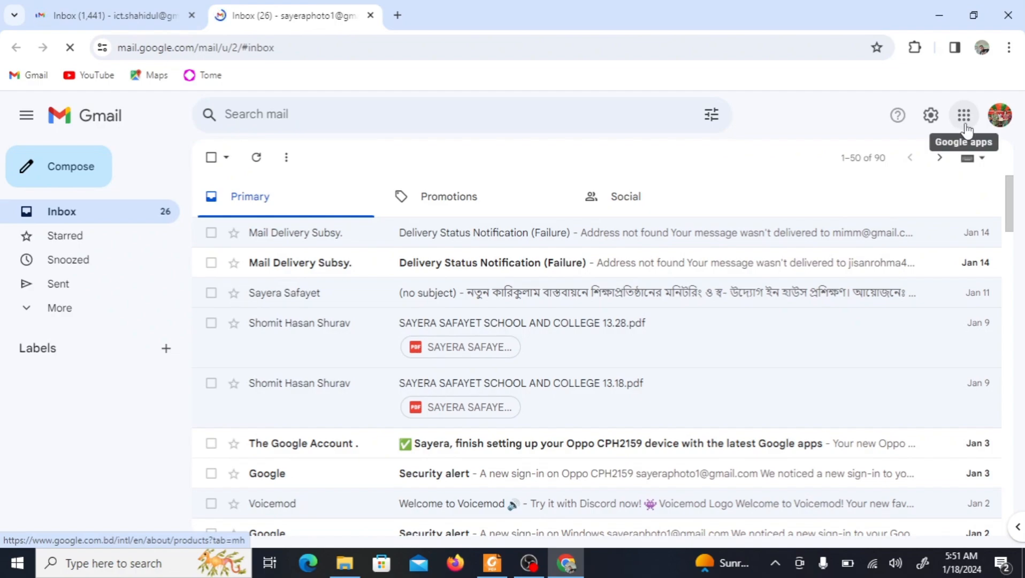
{"action": "left_click", "coordinate": [965, 119]}
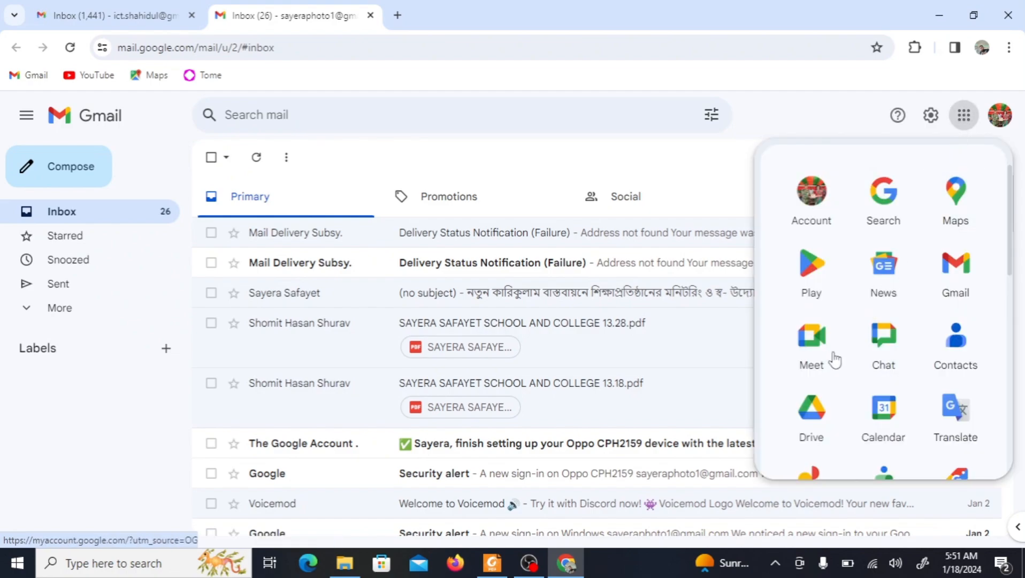
{"action": "left_click", "coordinate": [818, 424]}
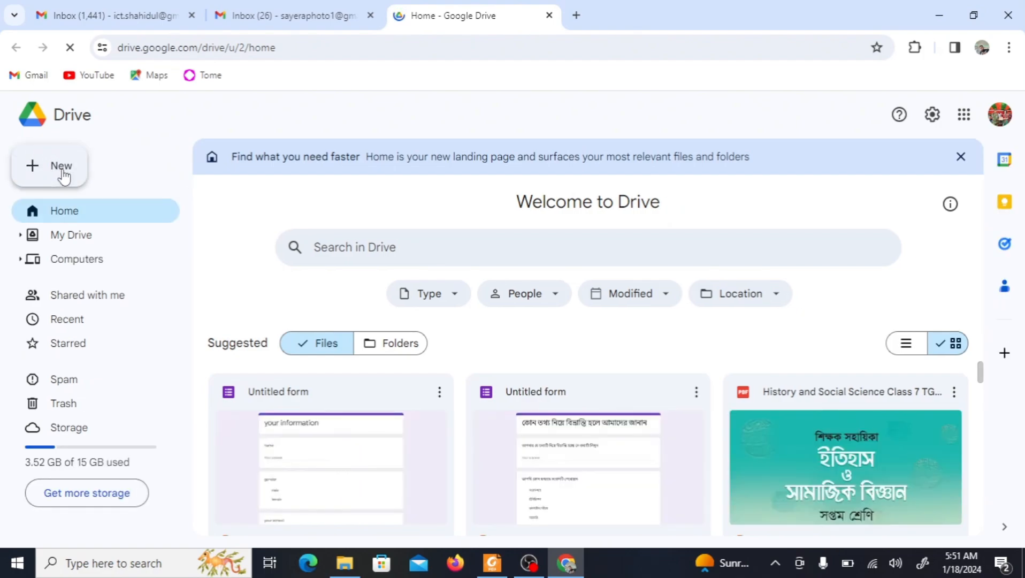
Step: Create a new blank form with Google Forms from Drive
{"action": "left_click", "coordinate": [63, 170]}
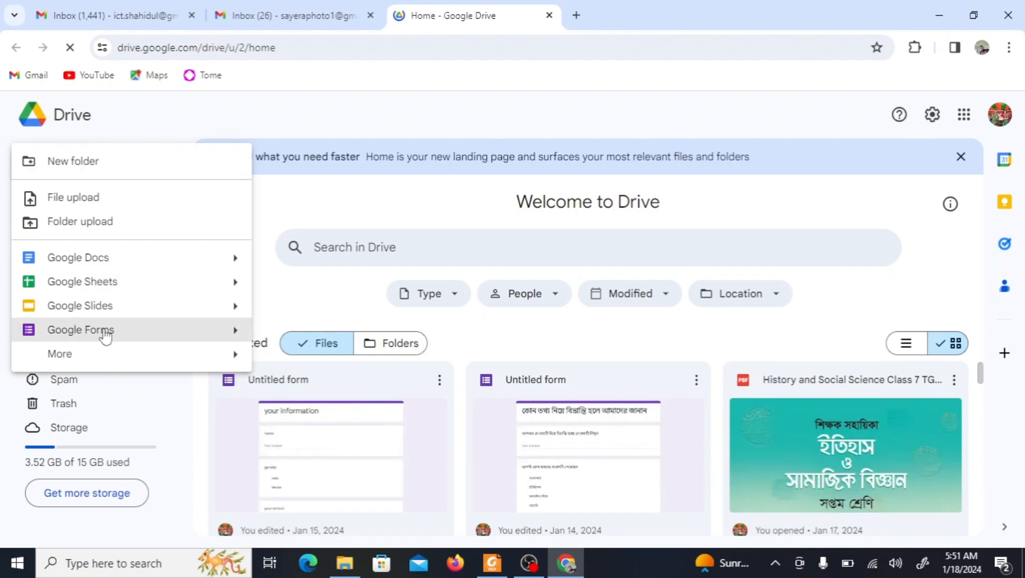
{"action": "mouse_move", "coordinate": [245, 336]}
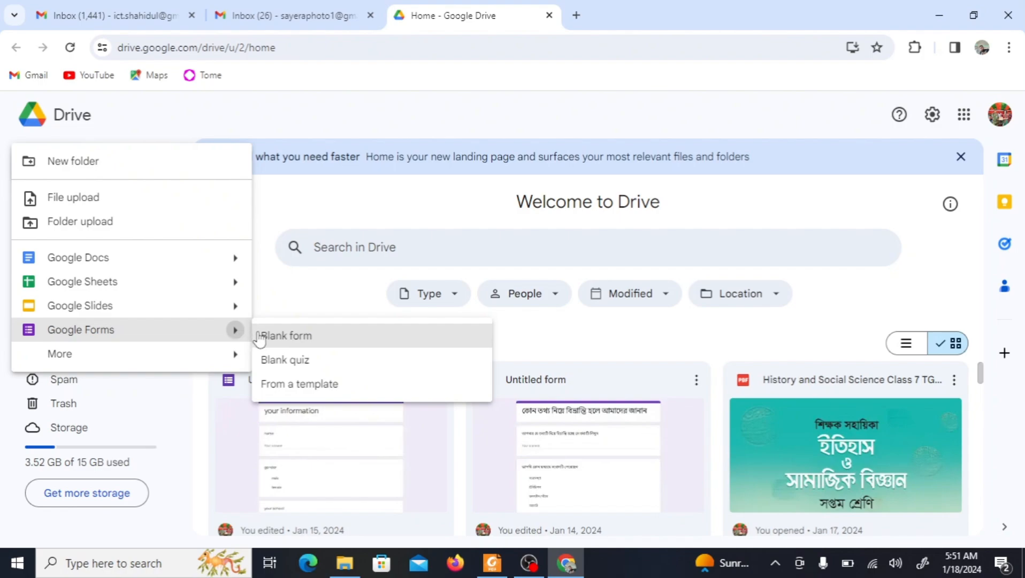
{"action": "left_click", "coordinate": [302, 348]}
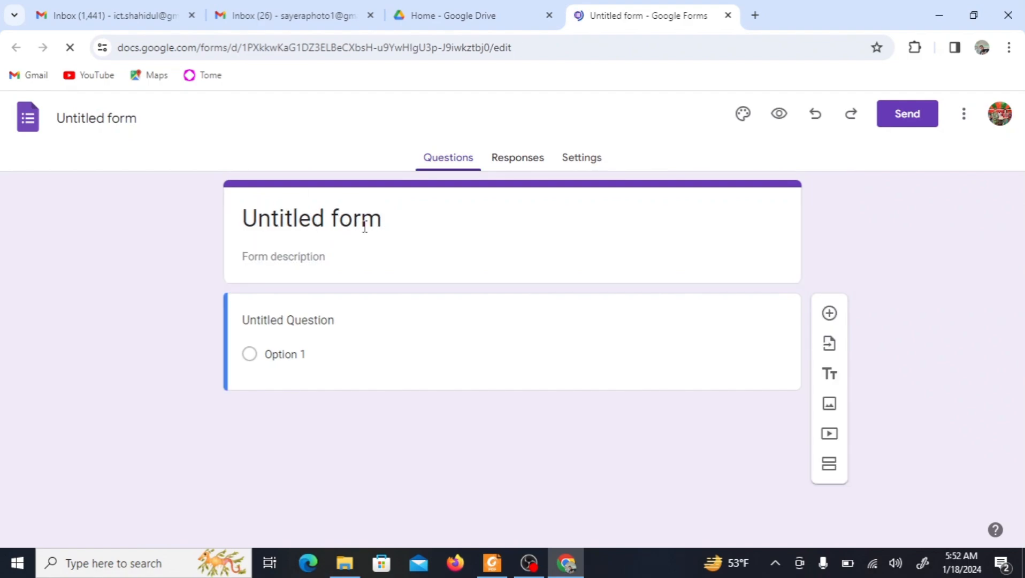
Step: Replace the form's title with "কোন তথ্য নিয়ে বিভ্রান্তি হলে আমাদের জানান", checking the wording in the textbook PDF in Foxit Reader
{"action": "left_click", "coordinate": [392, 225]}
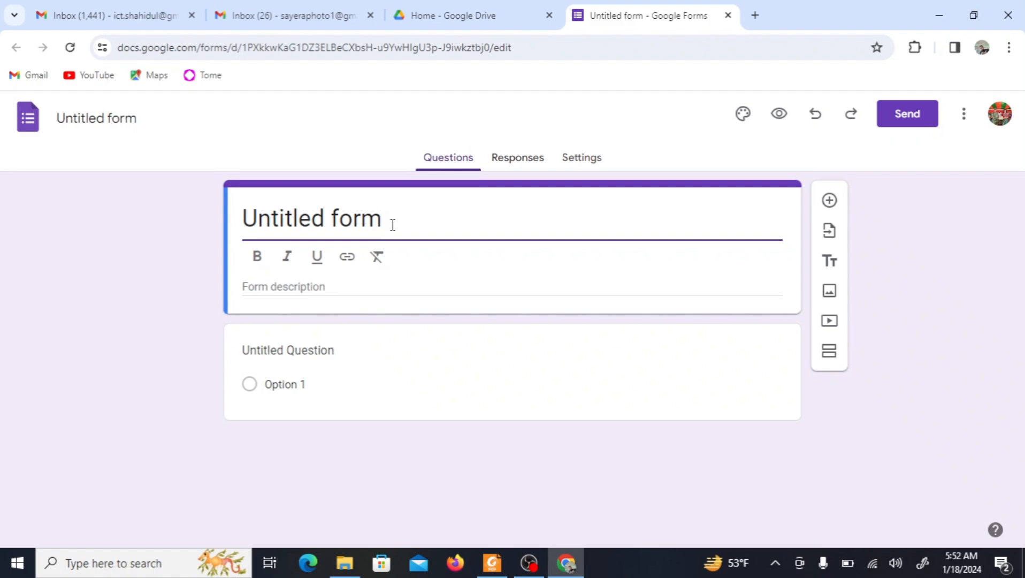
{"action": "key", "text": "ctrl+a"}
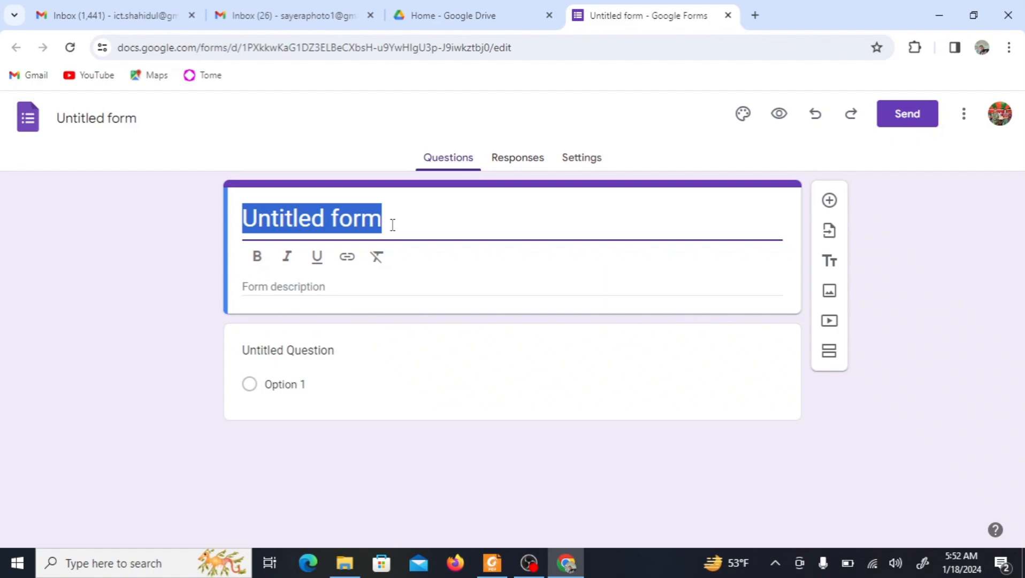
{"action": "type", "text": "কোন"}
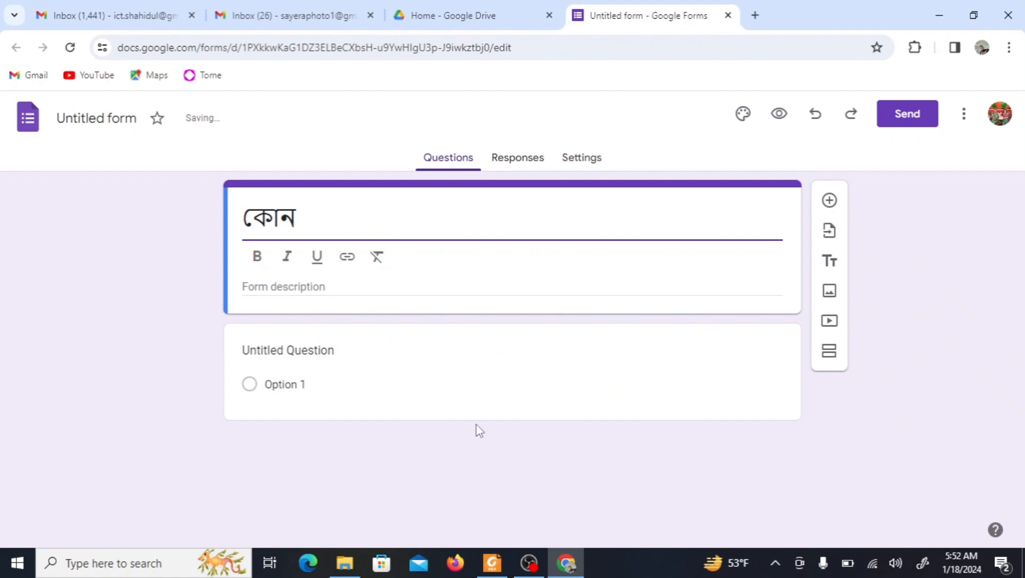
{"action": "left_click", "coordinate": [493, 571]}
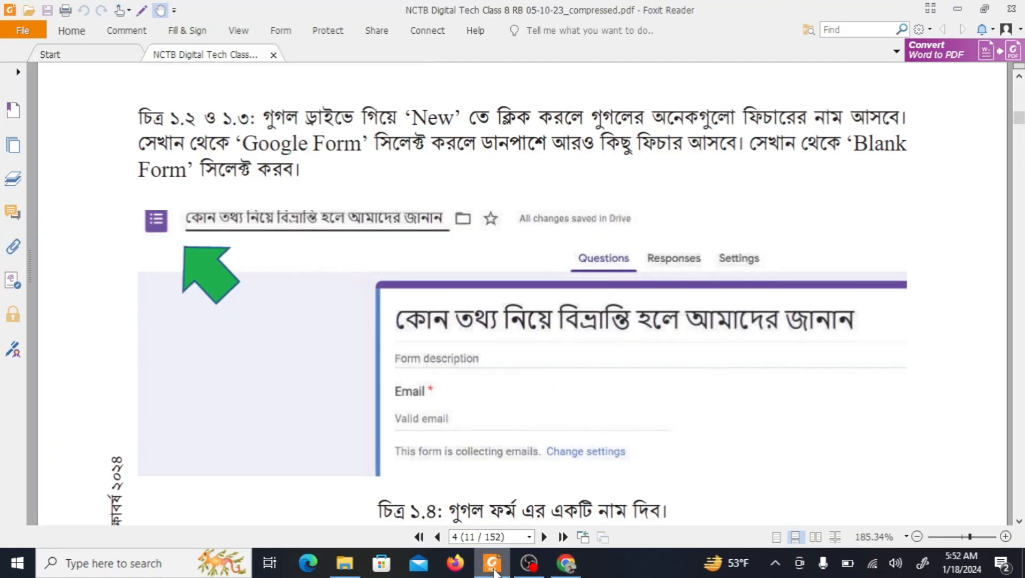
{"action": "left_click", "coordinate": [494, 571]}
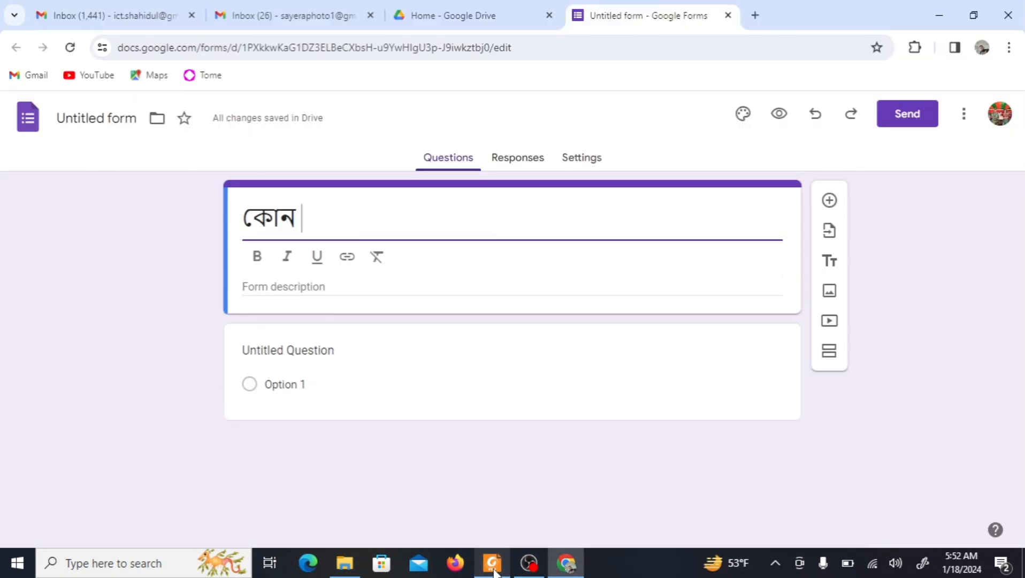
{"action": "type", "text": "তথ্য নিয়ে বিভ্রান্তি হলে আমাদের জানান"}
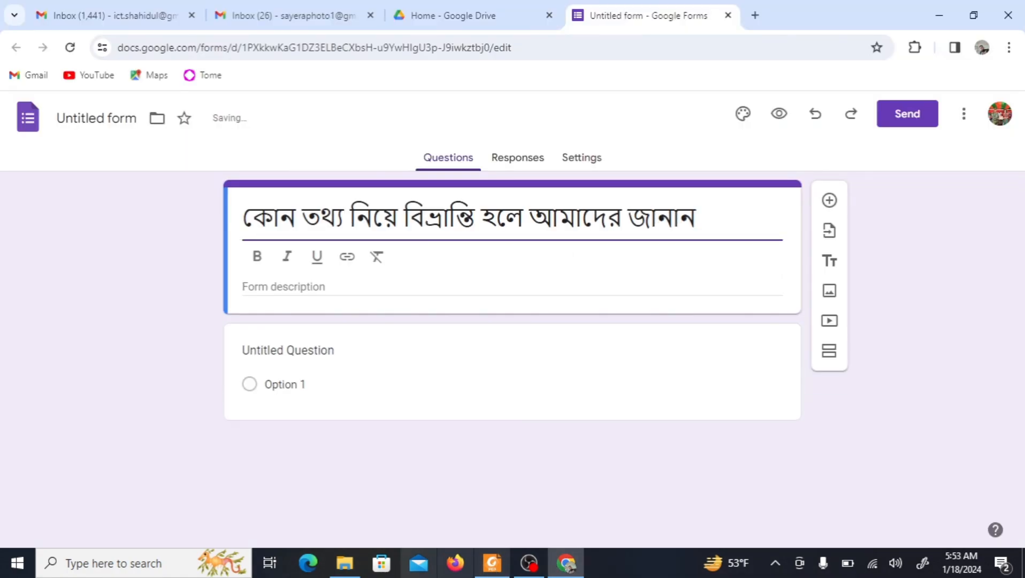
Step: Check the textbook PDF in Foxit Reader for how to write the first question, and return to the form in Chrome
{"action": "left_click", "coordinate": [493, 570]}
{"action": "scroll", "coordinate": [820, 303], "scroll_direction": "down", "scroll_amount": 5}
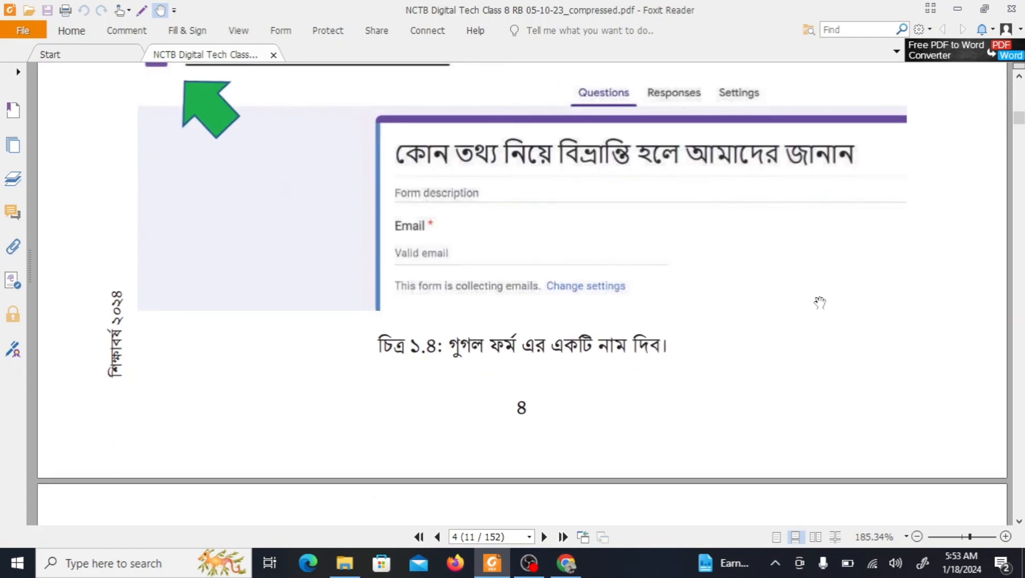
{"action": "scroll", "coordinate": [819, 303], "scroll_direction": "down", "scroll_amount": 9}
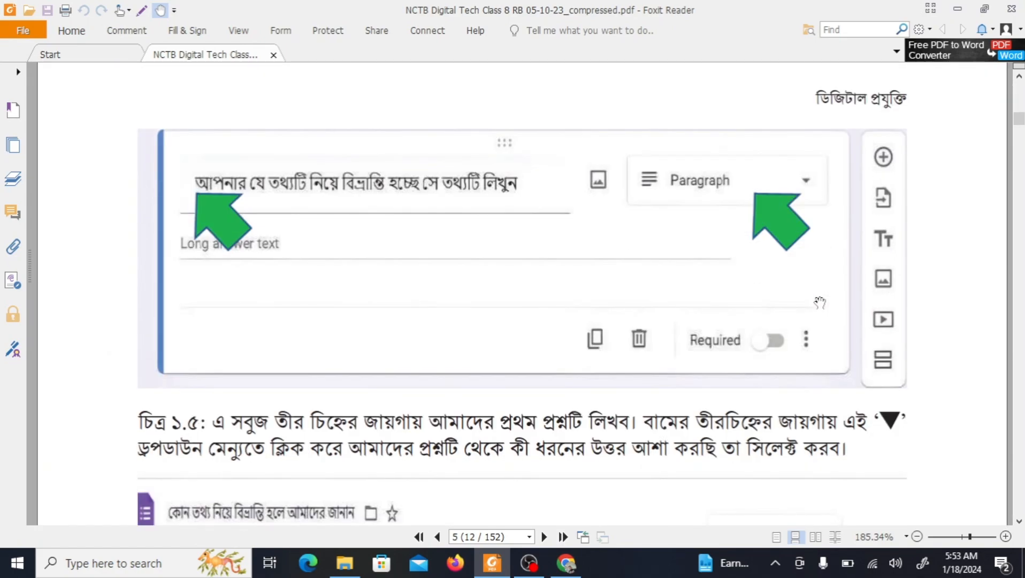
{"action": "scroll", "coordinate": [820, 303], "scroll_direction": "down", "scroll_amount": 1}
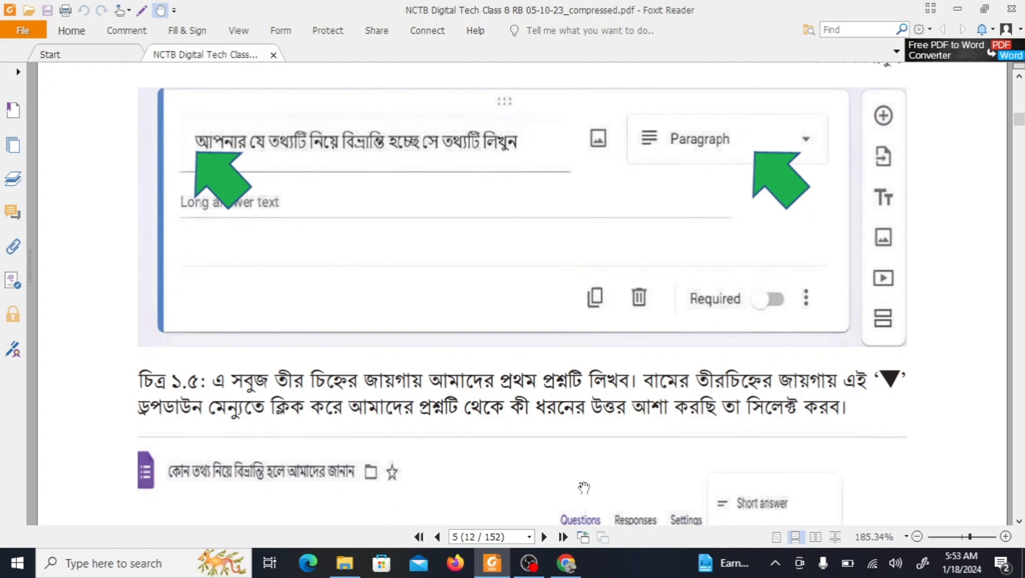
{"action": "left_click", "coordinate": [567, 563]}
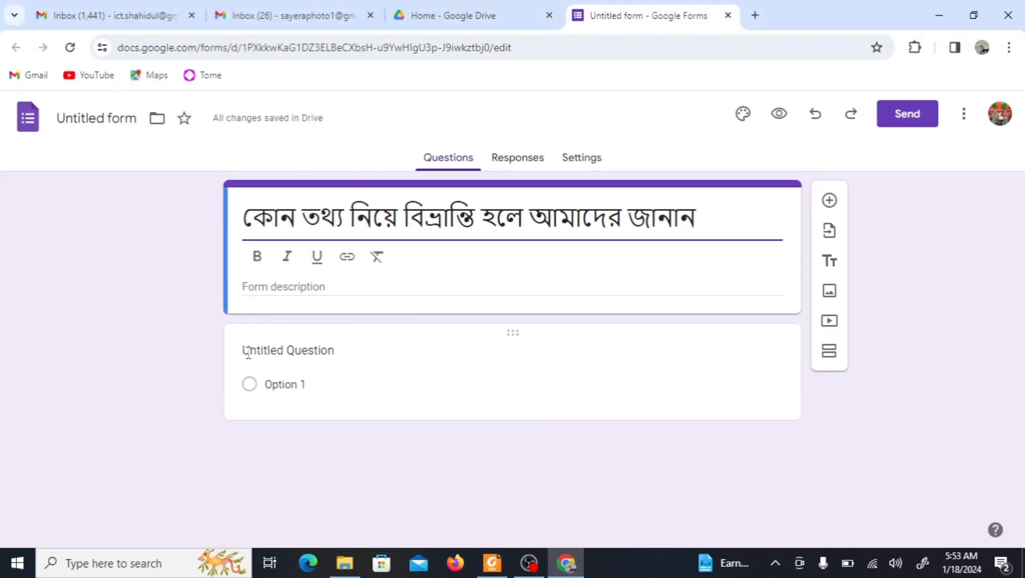
Step: Set the untitled question's text to "আপনার যে তথ্যটি নিয়ে বিভ্রান্তি হচ্ছে তা আমাদের কাছে লিখুন" and its answer type to Paragraph
{"action": "left_click", "coordinate": [341, 355]}
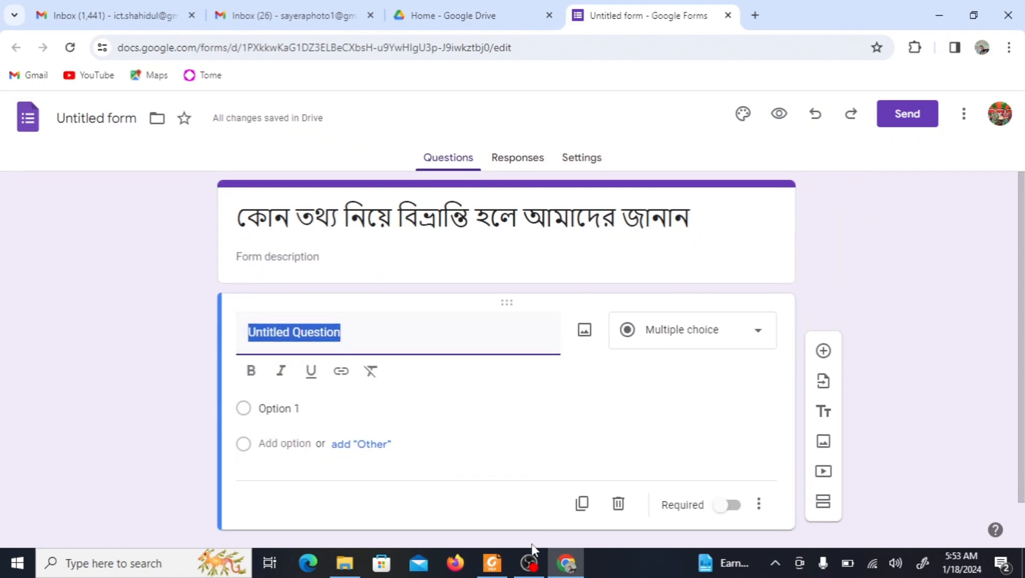
{"action": "left_click", "coordinate": [491, 563]}
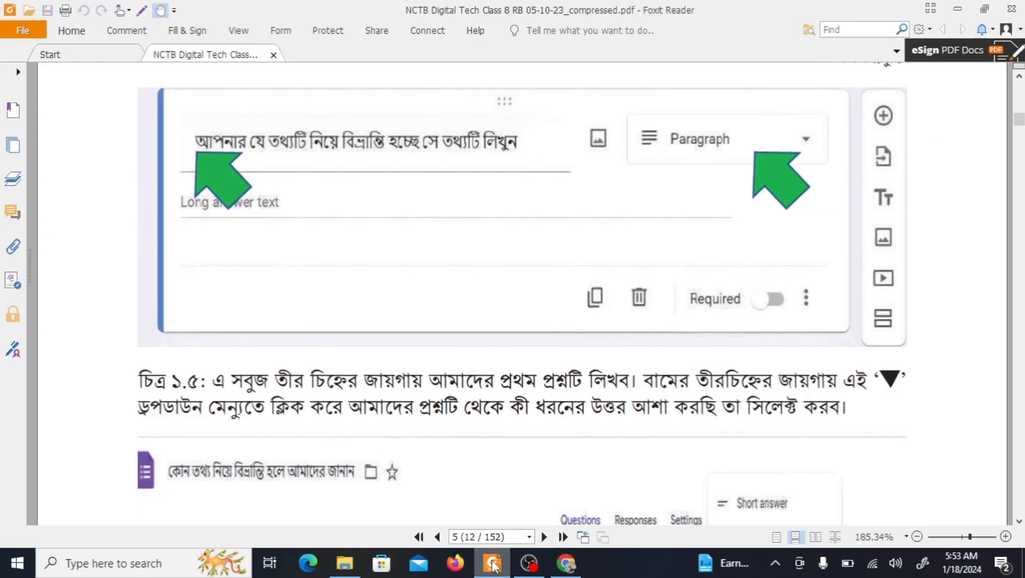
{"action": "left_click", "coordinate": [492, 563]}
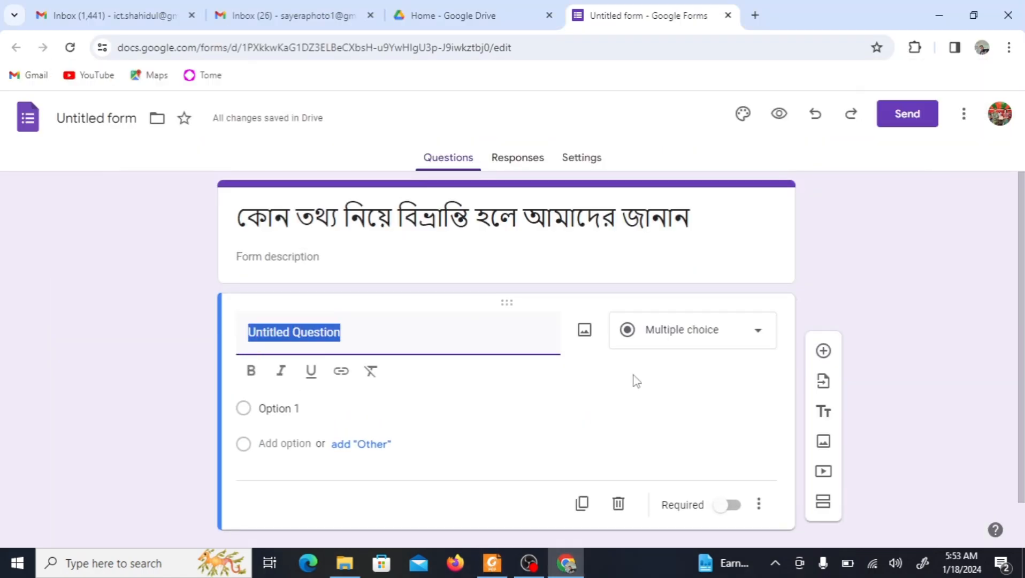
{"action": "type", "text": "আপনার যে তথ্যটি নিয়ে বিভ্রান্তি হচ্ছে তা আমাদের কা"}
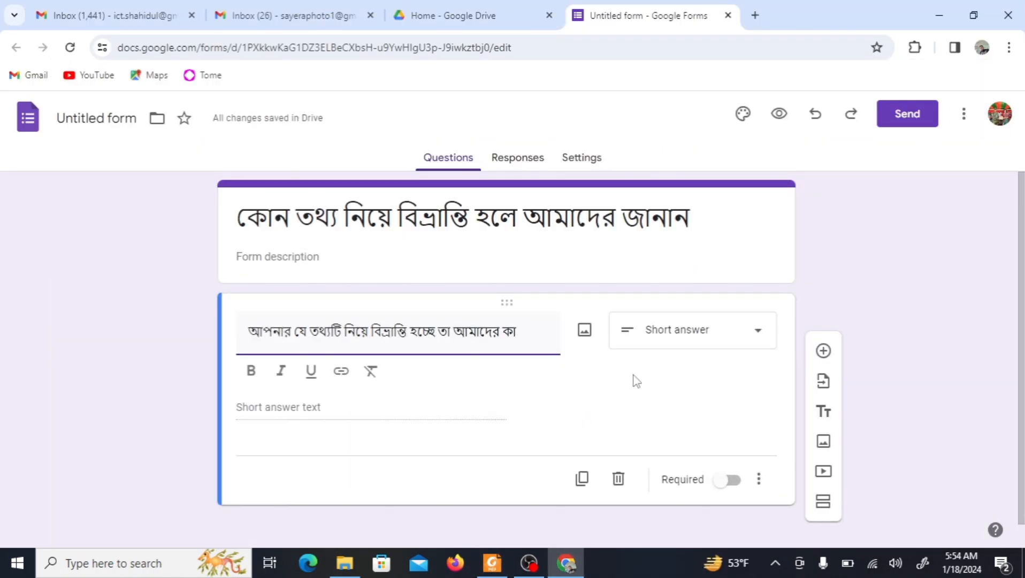
{"action": "type", "text": "ছে"}
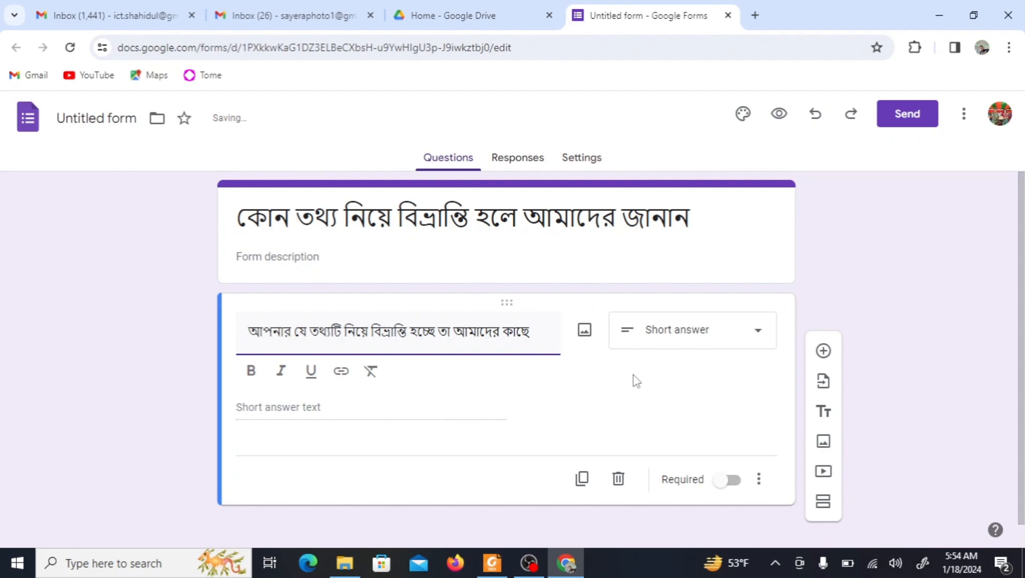
{"action": "type", "text": " লিখ"}
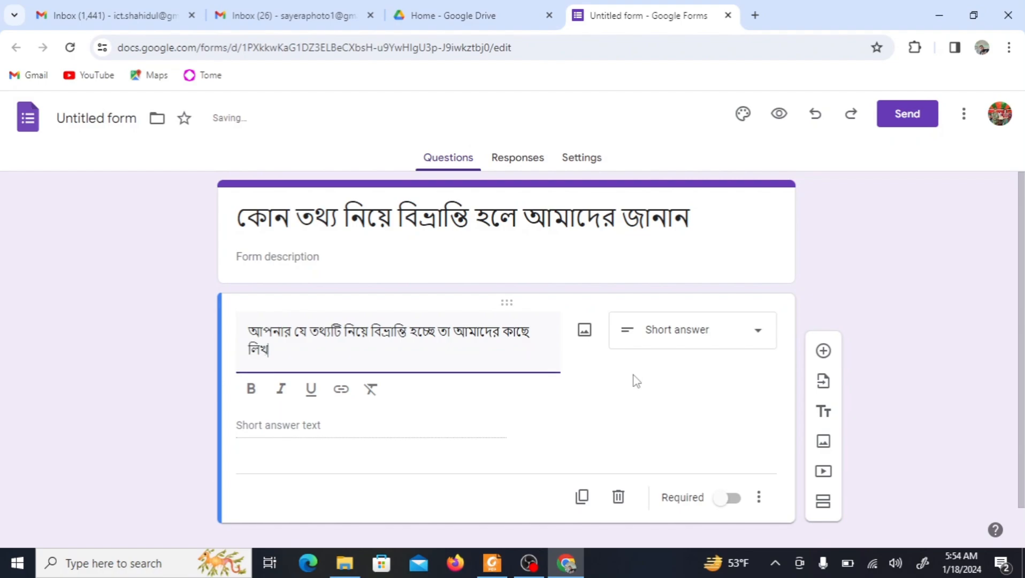
{"action": "key", "text": "BackSpace"}
{"action": "type", "text": "খুন"}
{"action": "left_click", "coordinate": [752, 338]}
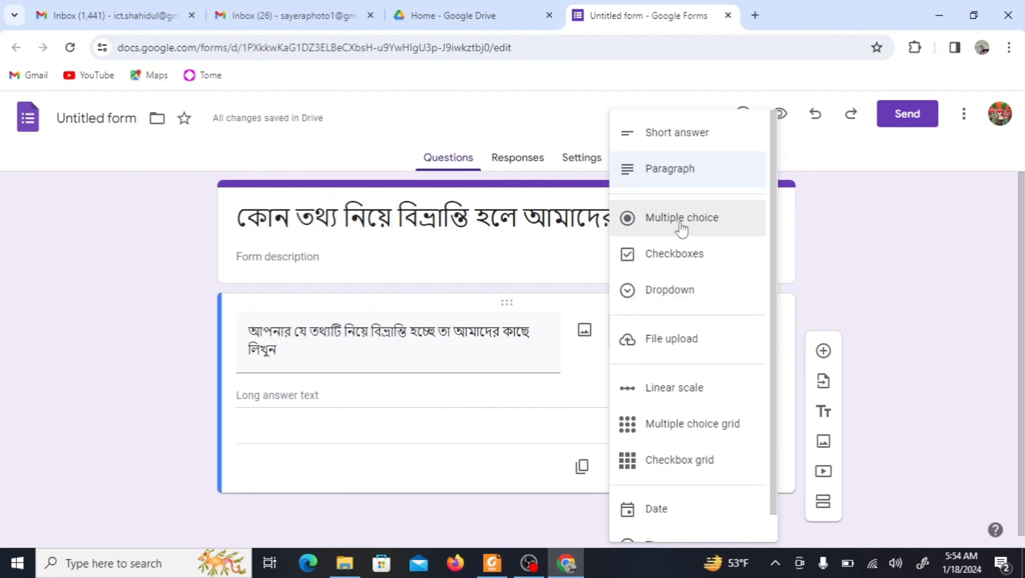
{"action": "left_click", "coordinate": [709, 172]}
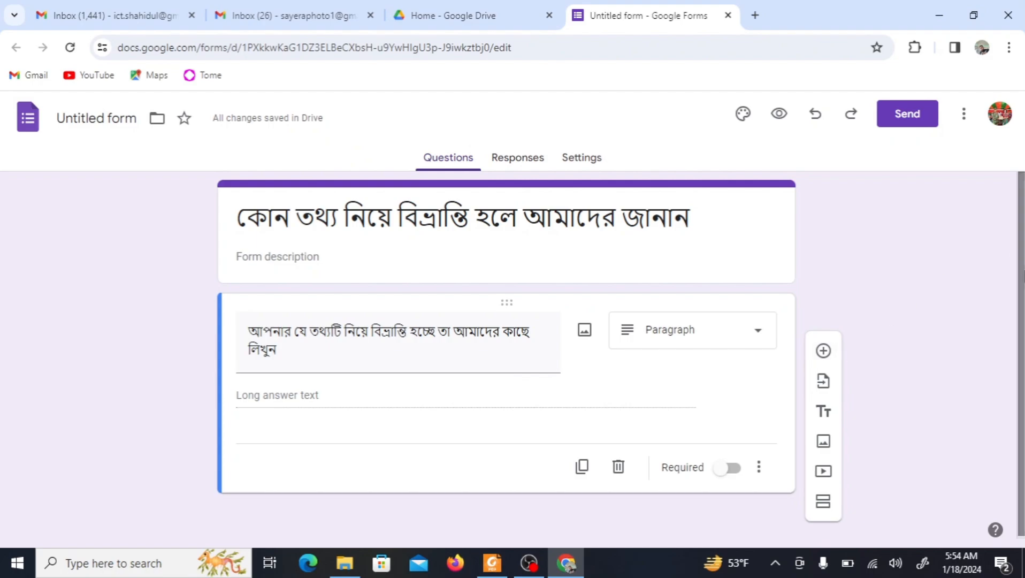
Step: Check the textbook PDF in Foxit Reader for the second question and its answer type, and return to the form in Chrome
{"action": "left_click_drag", "start_coordinate": [1022, 294], "coordinate": [1022, 297]}
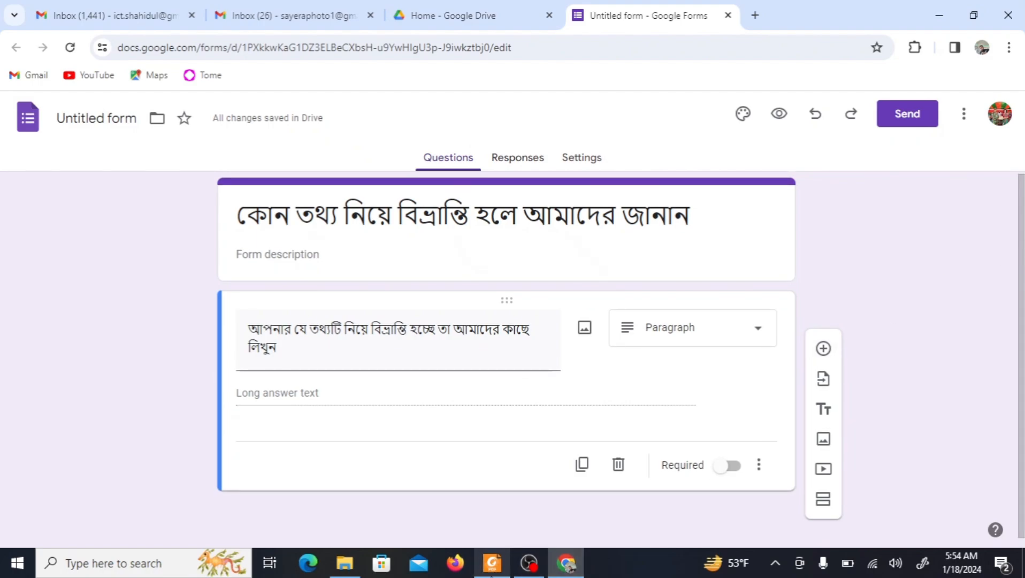
{"action": "left_click", "coordinate": [488, 568]}
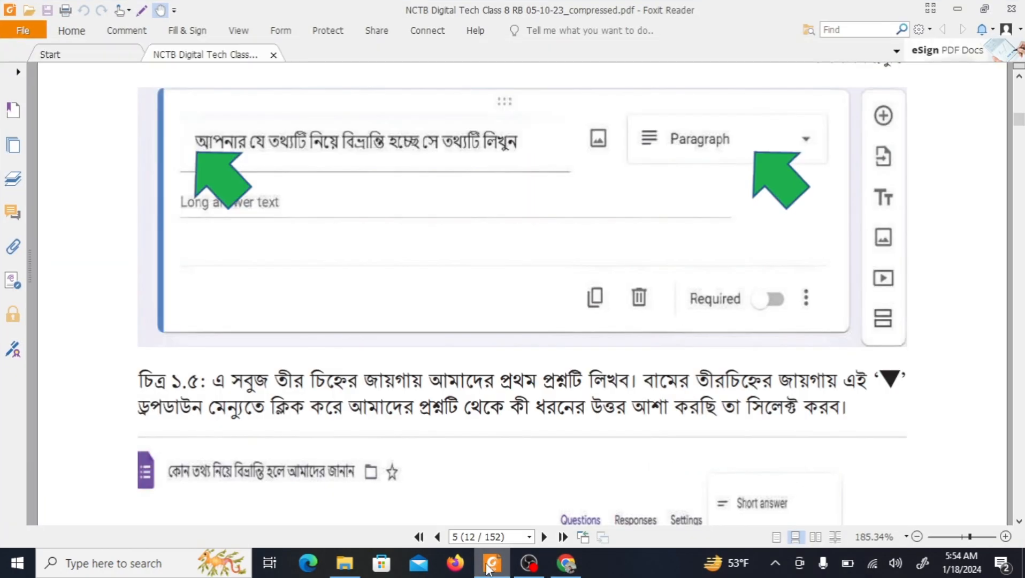
{"action": "key", "text": "Down"}
{"action": "key", "text": "Down"}
{"action": "key", "text": "Down"}
{"action": "key", "text": "Down"}
{"action": "key", "text": "Down"}
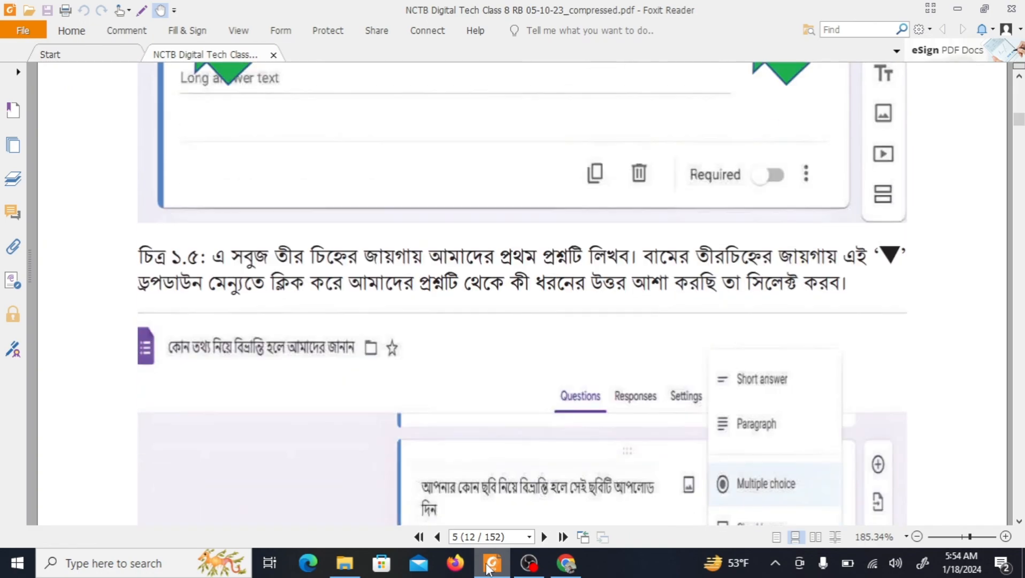
{"action": "key", "text": "Down"}
{"action": "key", "text": "Down"}
{"action": "key", "text": "Down"}
{"action": "key", "text": "Down"}
{"action": "key", "text": "Down"}
{"action": "key", "text": "Down"}
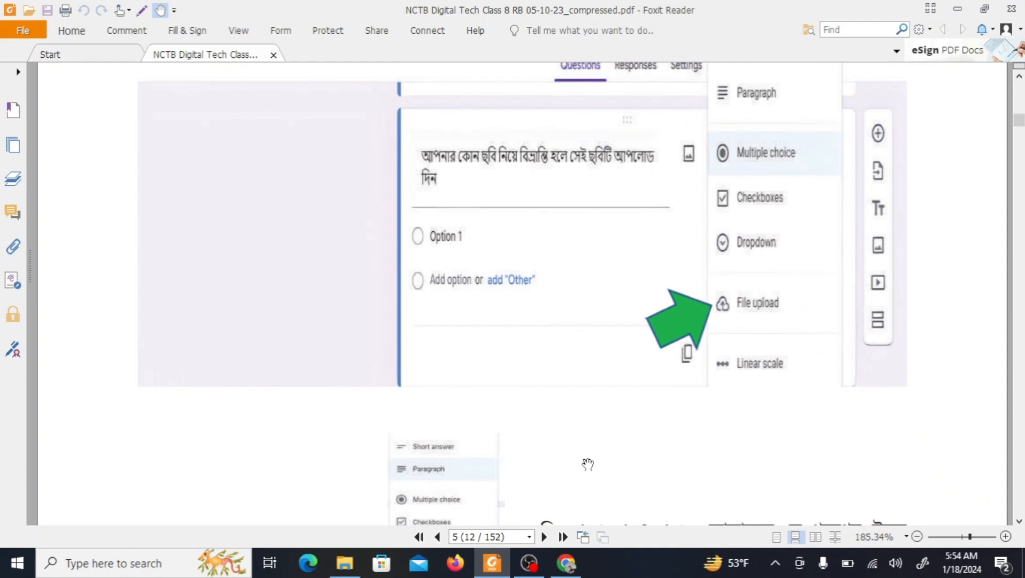
{"action": "left_click", "coordinate": [566, 564]}
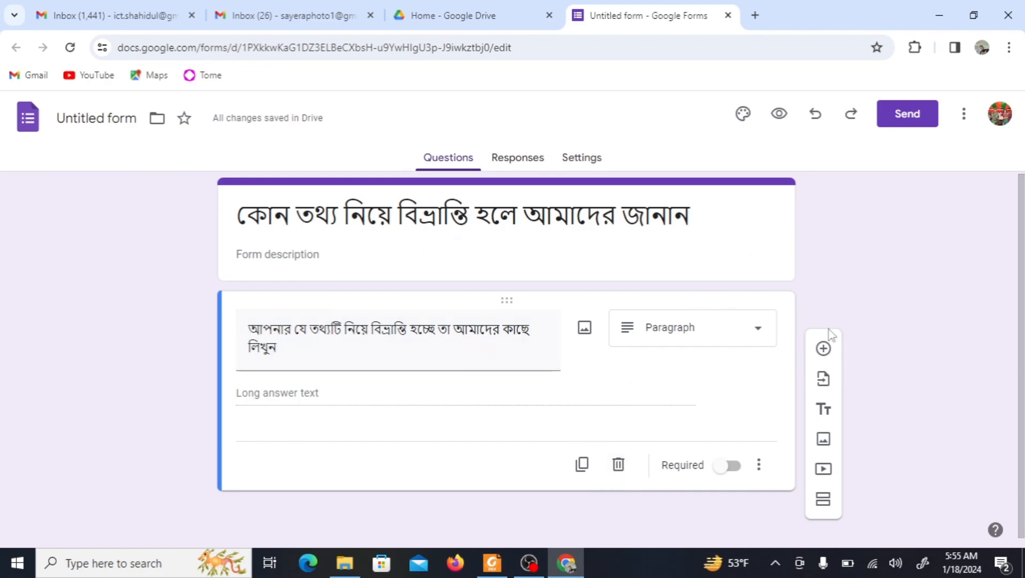
Step: Add a second question reading "আপনার কোন ছবি নিয়ে বিভ্রান্তি হলে সেই ছবিটি আপলোড দিন", checking the wording in the textbook PDF
{"action": "left_click", "coordinate": [822, 354]}
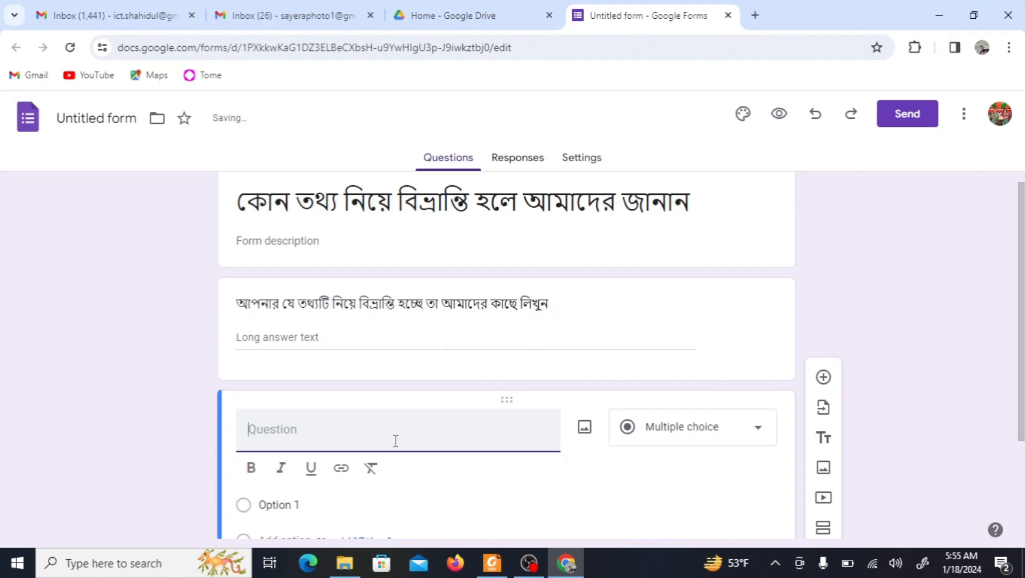
{"action": "type", "text": "আপর"}
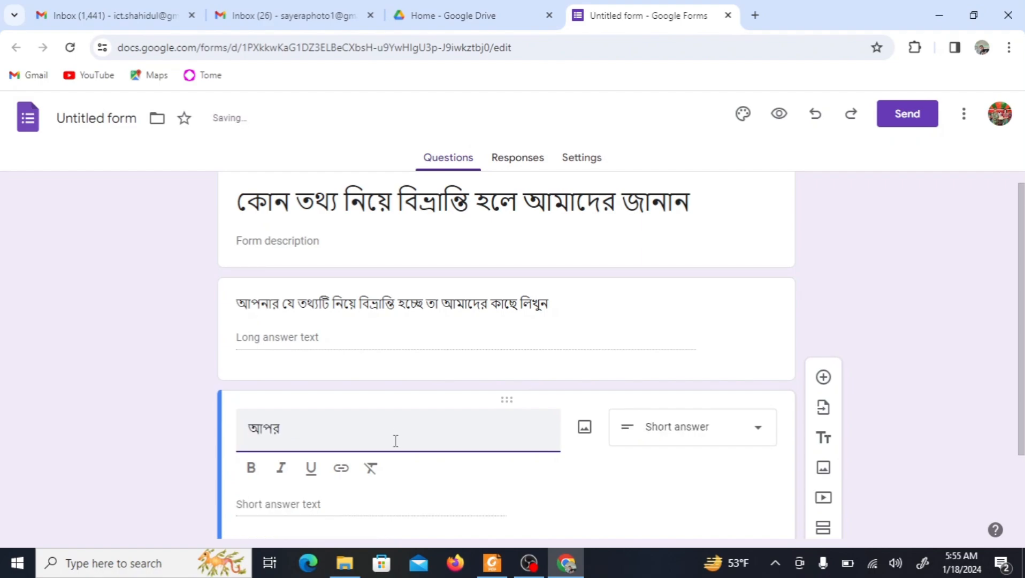
{"action": "key", "text": "BackSpace"}
{"action": "type", "text": "না"}
{"action": "left_click", "coordinate": [492, 566]}
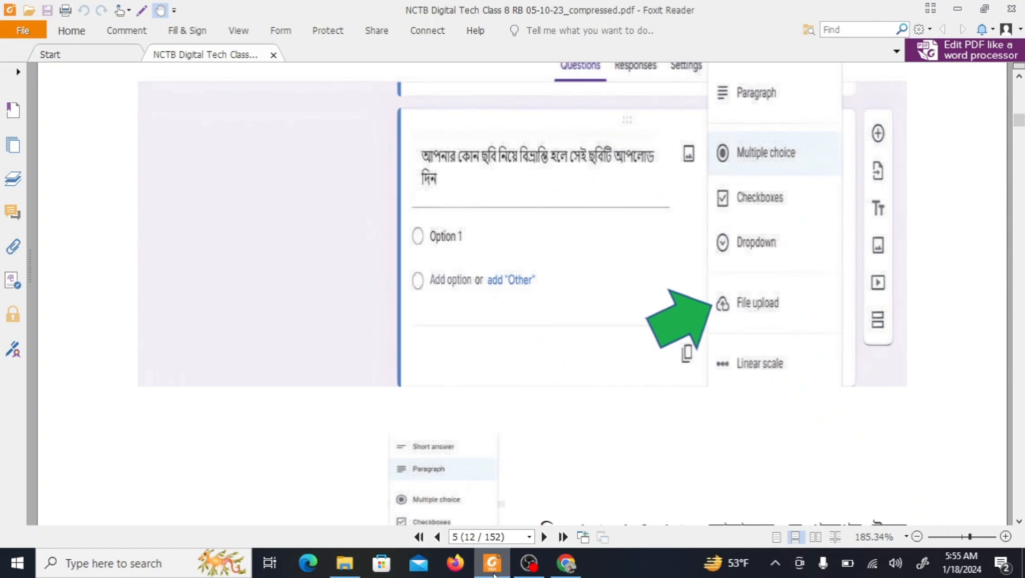
{"action": "left_click", "coordinate": [494, 574]}
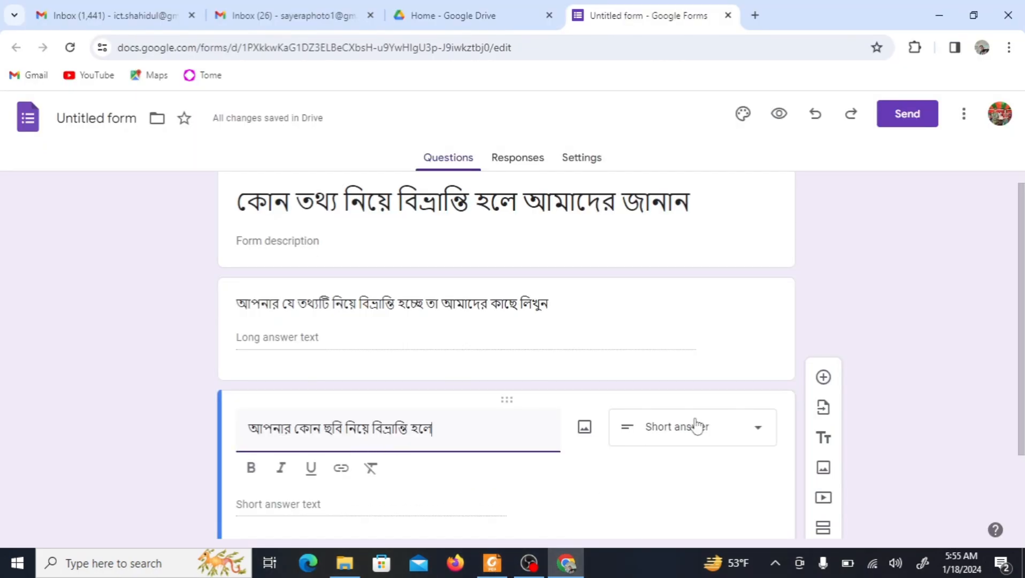
{"action": "type", "text": "সেই ছবি"}
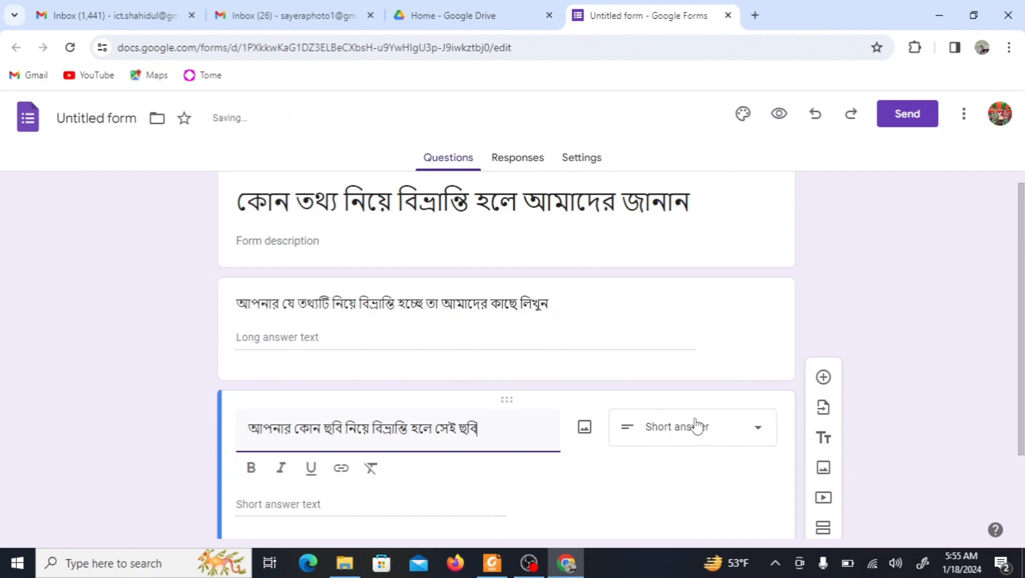
{"action": "type", "text": "টি আপলোড দিন"}
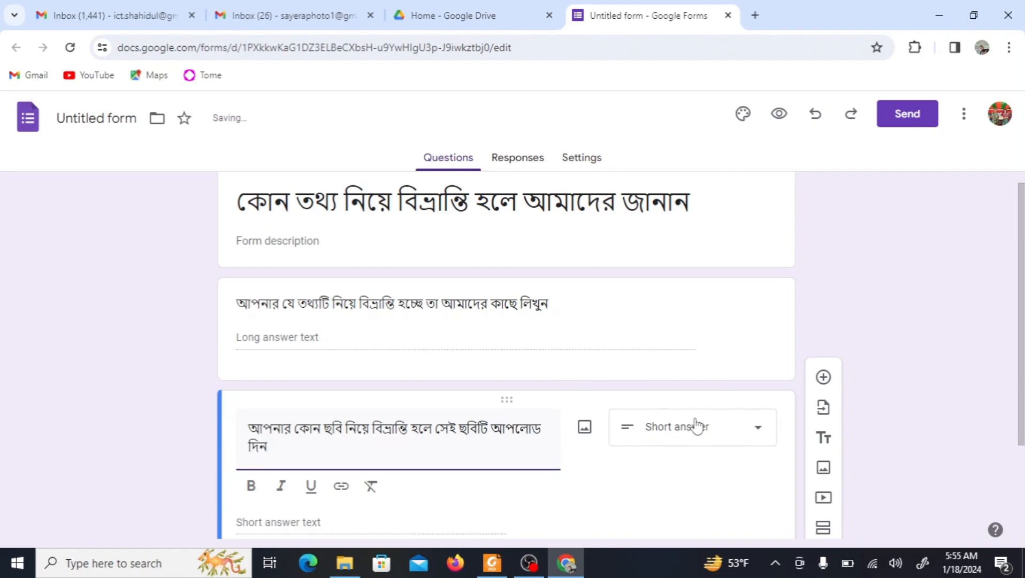
Step: Set the second question's answer type to File upload as in the textbook, and let respondents upload files to Drive
{"action": "left_click_drag", "start_coordinate": [1022, 301], "coordinate": [1023, 367]}
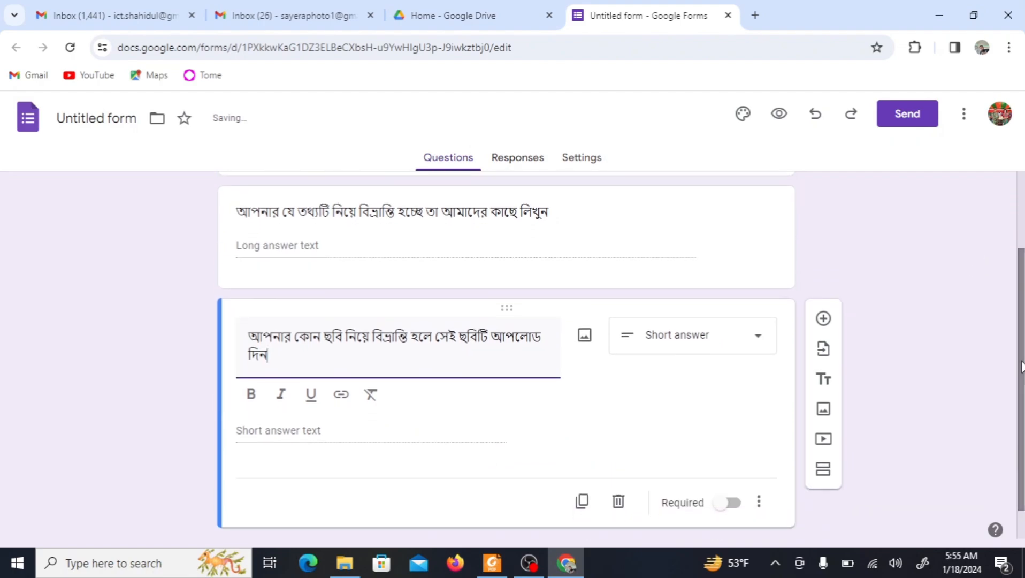
{"action": "left_click", "coordinate": [500, 572]}
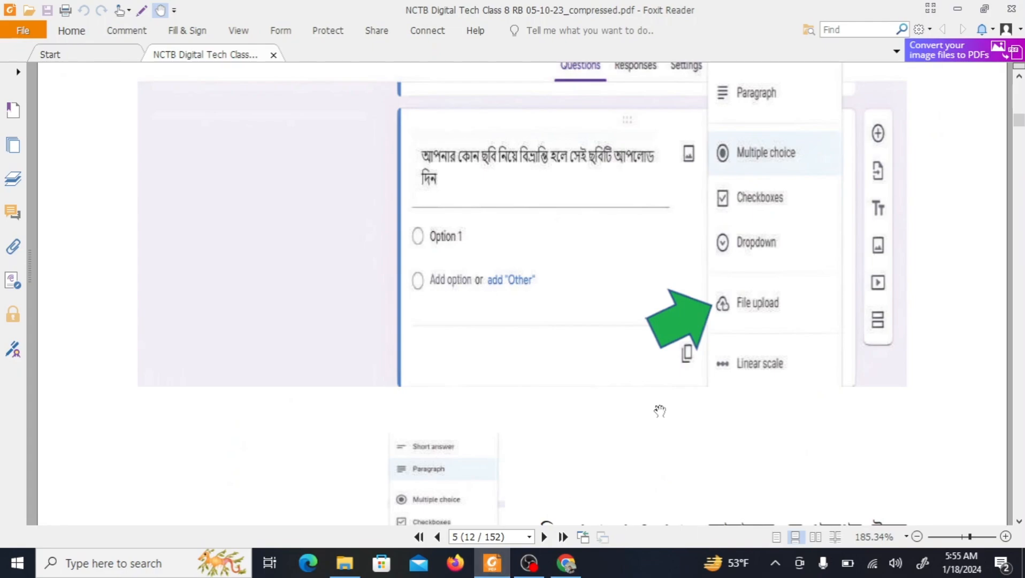
{"action": "left_click", "coordinate": [569, 571]}
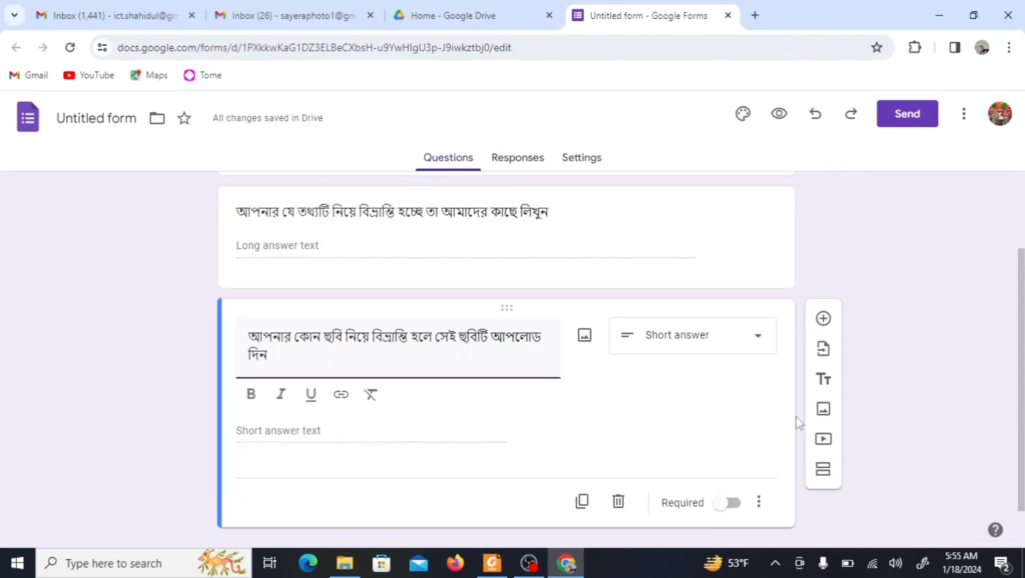
{"action": "left_click", "coordinate": [731, 340]}
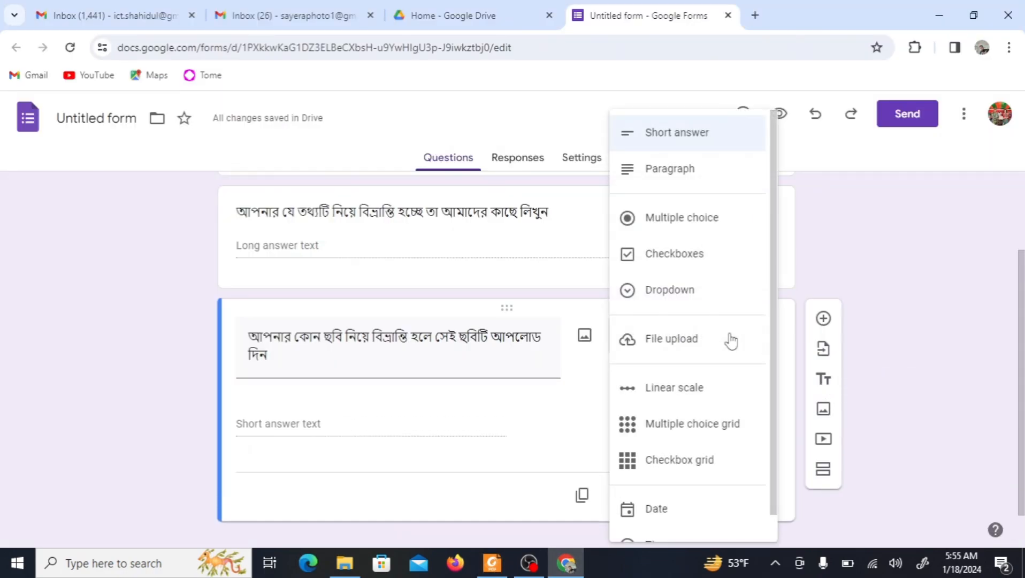
{"action": "left_click", "coordinate": [690, 349]}
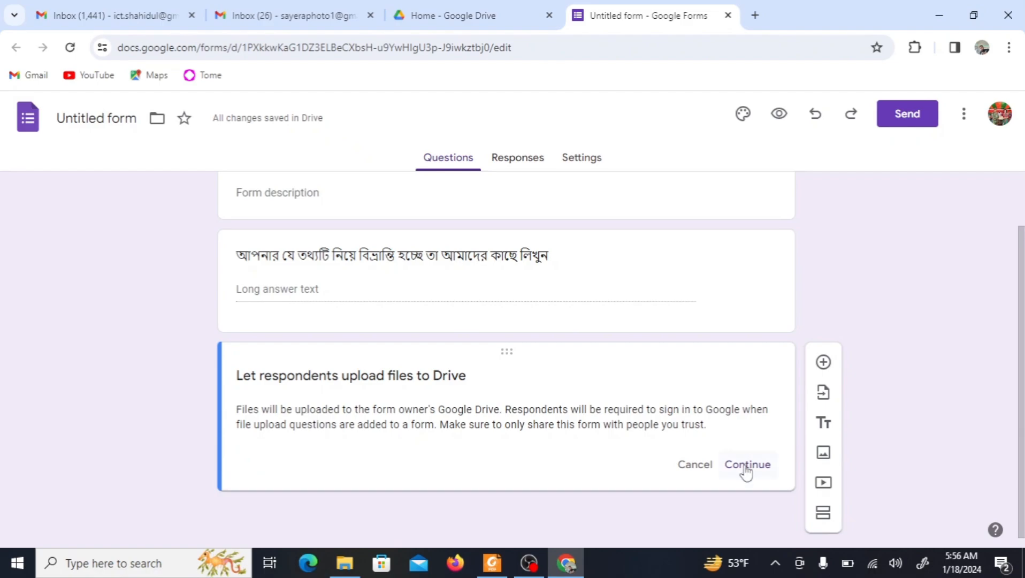
{"action": "left_click", "coordinate": [748, 465]}
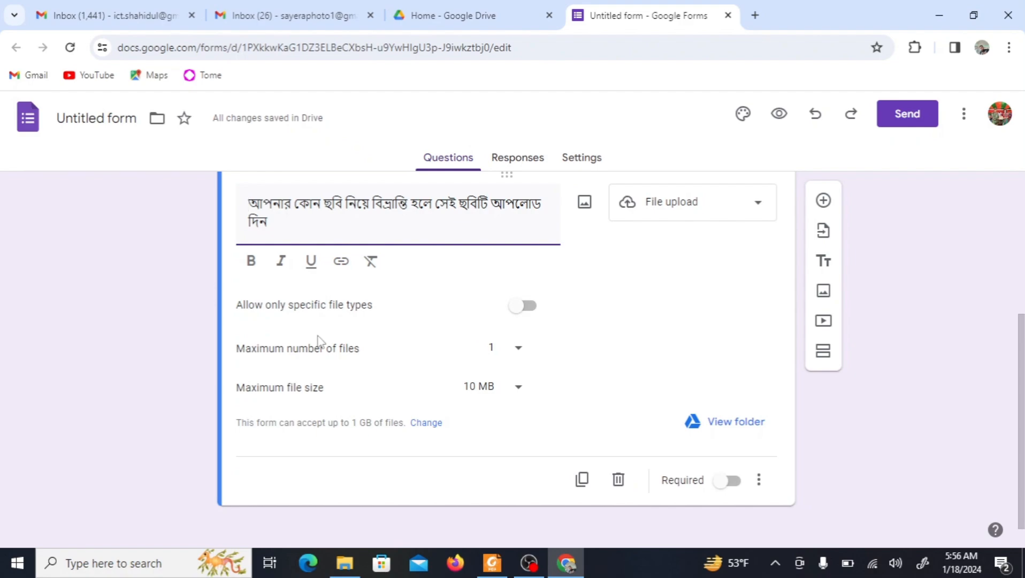
Step: Review the upload question's file limits, choosing a maximum of 1 file and viewing the maximum file size choices
{"action": "left_click", "coordinate": [517, 353]}
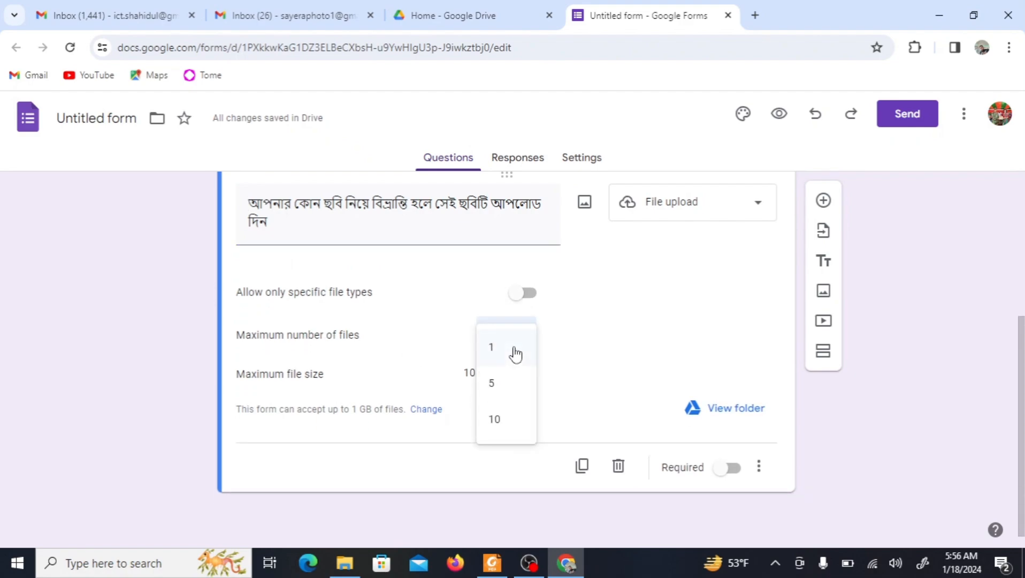
{"action": "left_click", "coordinate": [509, 355]}
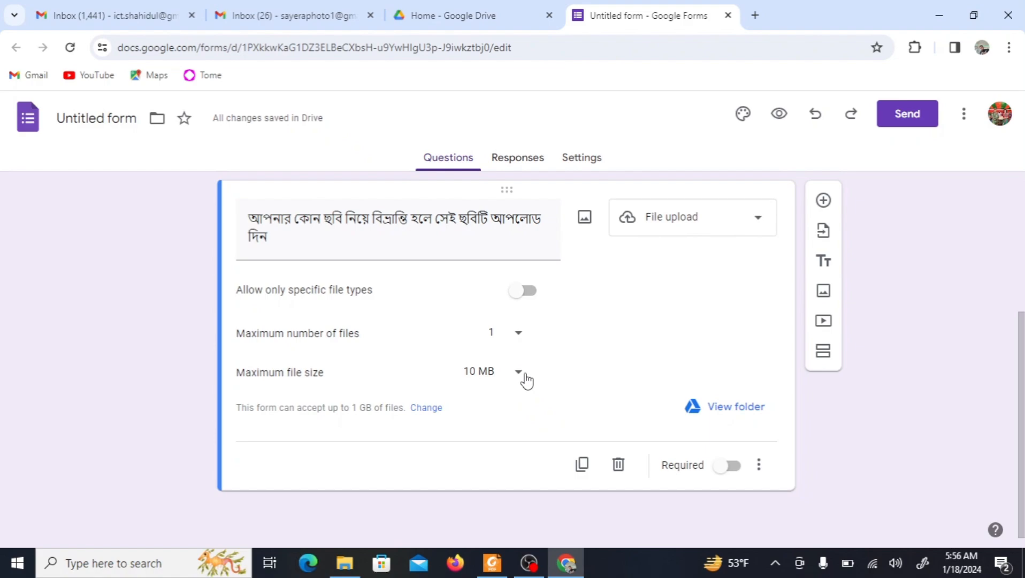
{"action": "left_click", "coordinate": [524, 377]}
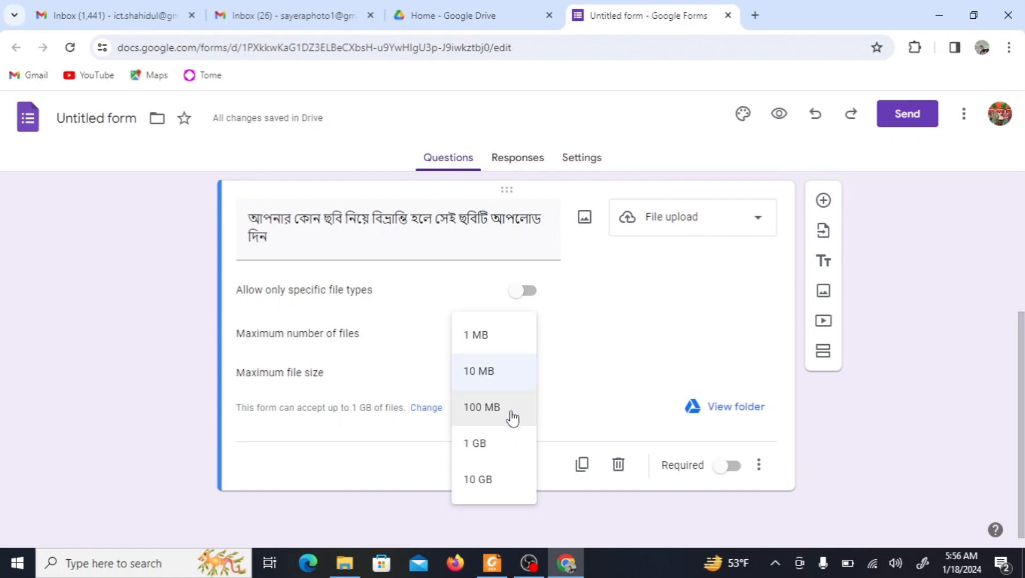
{"action": "left_click", "coordinate": [608, 354]}
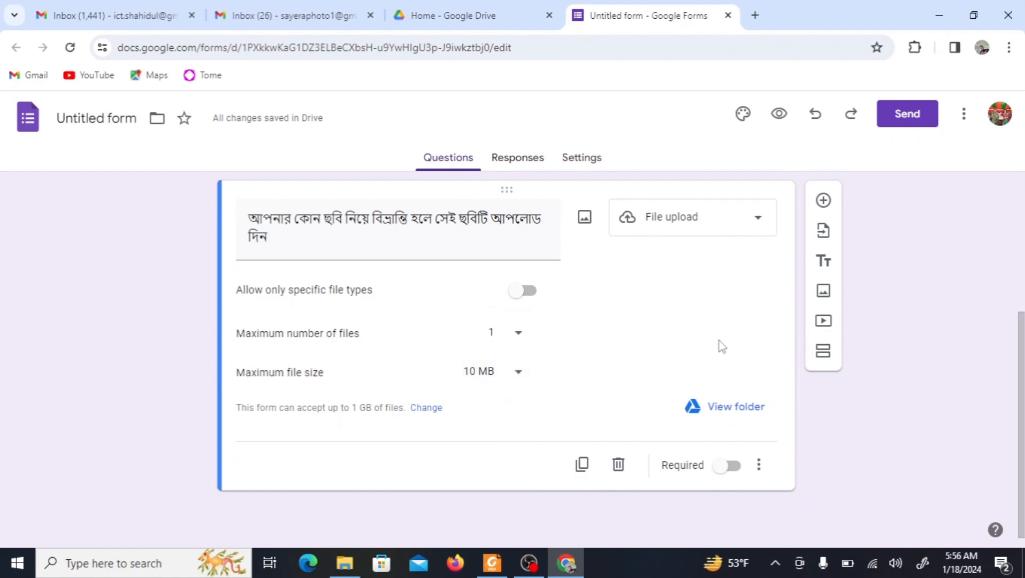
Step: Look up the third question and its answer choices in the textbook PDF in Foxit Reader, and return to the form in Chrome
{"action": "left_click", "coordinate": [493, 563]}
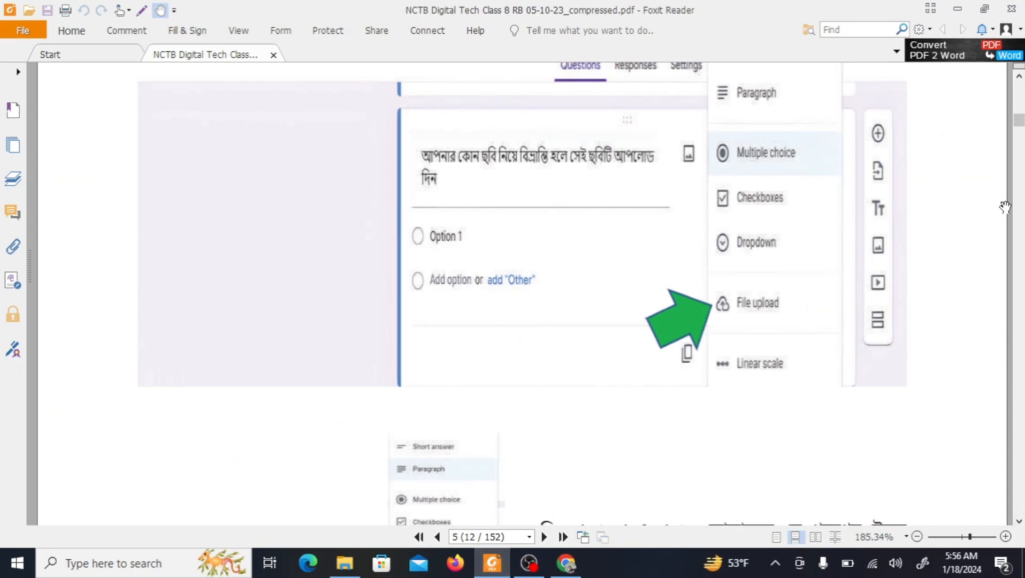
{"action": "scroll", "coordinate": [1020, 120], "scroll_direction": "up", "scroll_amount": 5}
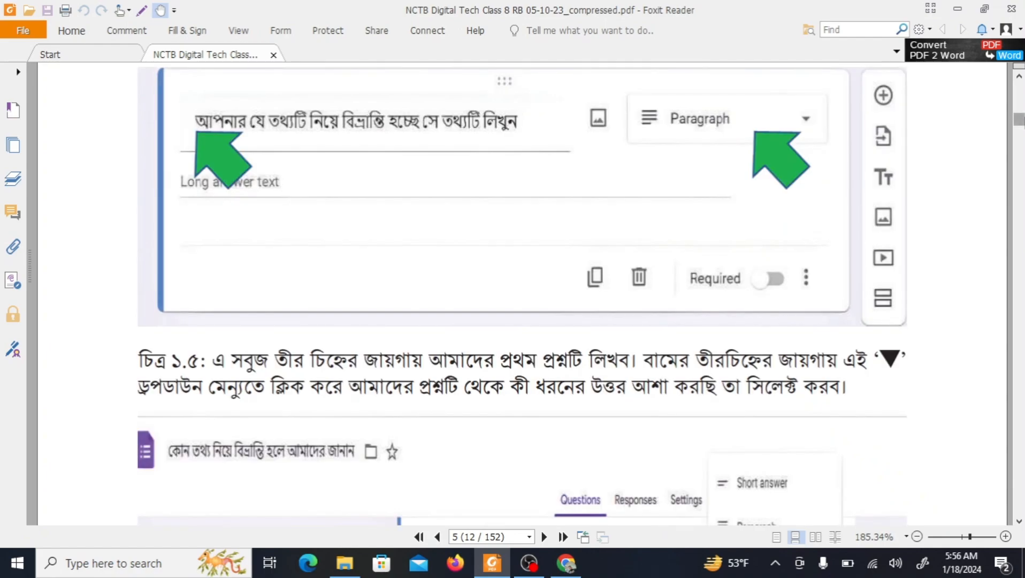
{"action": "scroll", "coordinate": [1023, 120], "scroll_direction": "down", "scroll_amount": 20}
{"action": "scroll", "coordinate": [1023, 123], "scroll_direction": "up", "scroll_amount": 4}
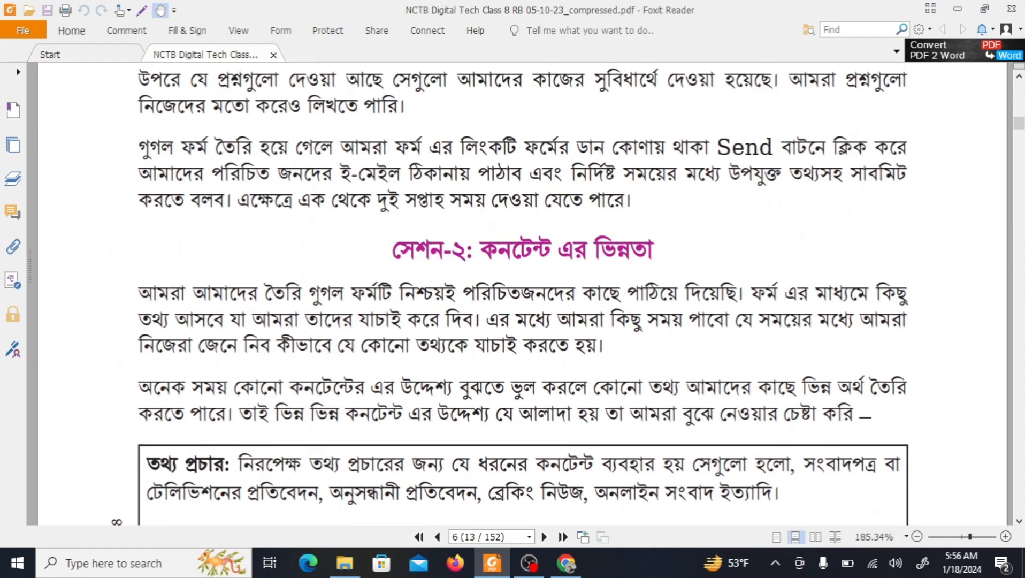
{"action": "scroll", "coordinate": [1022, 122], "scroll_direction": "up", "scroll_amount": 6}
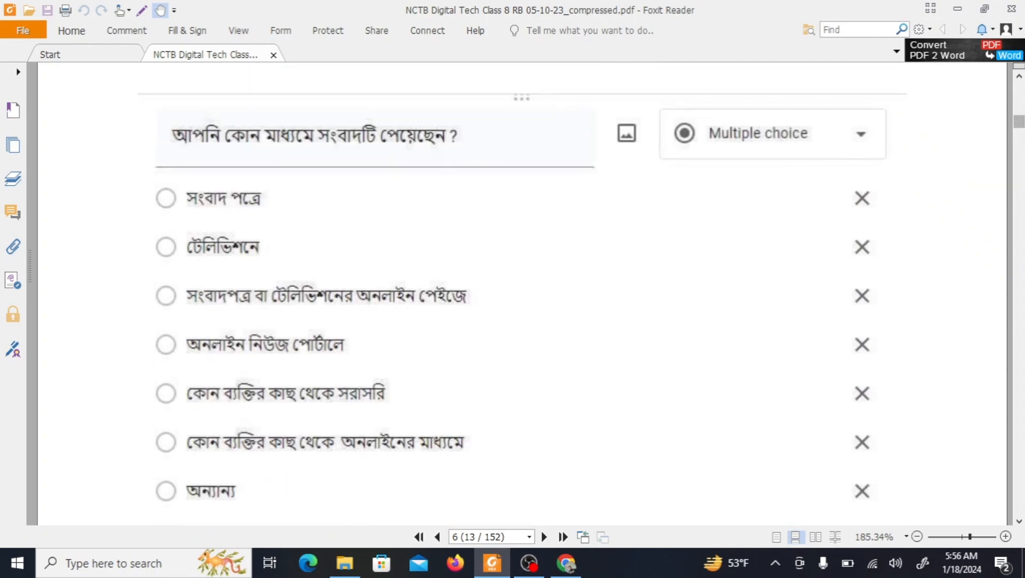
{"action": "left_click", "coordinate": [568, 563]}
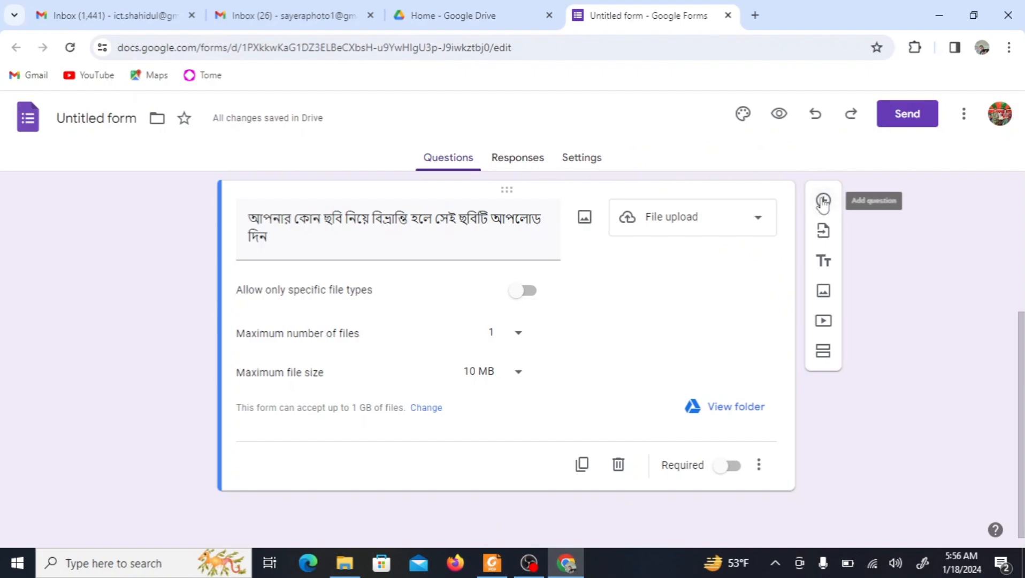
Step: Add a third, multiple-choice question reading "আপনি কোন মাধ্যম থেকে সংবাদটি পেয়েছেন?"
{"action": "left_click", "coordinate": [823, 199]}
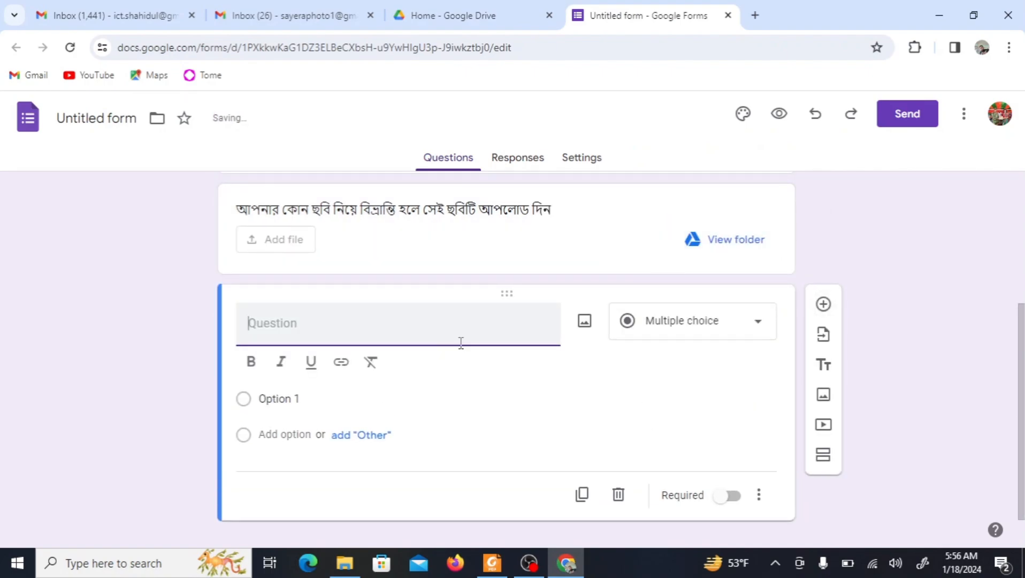
{"action": "type", "text": "আপ"}
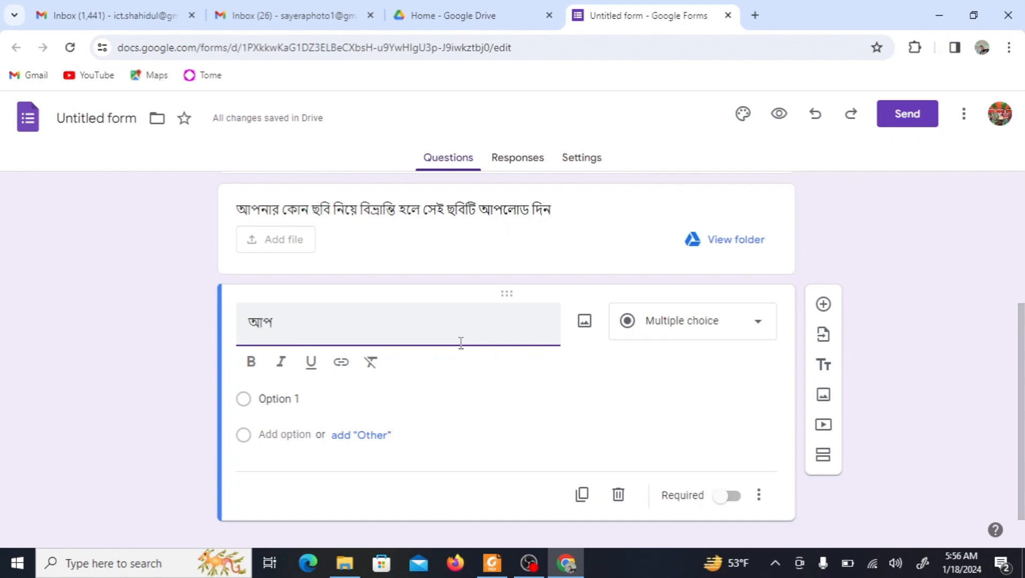
{"action": "type", "text": "নি কোন মাধ্যম থেকে সংবাদটি পেয়েছেন"}
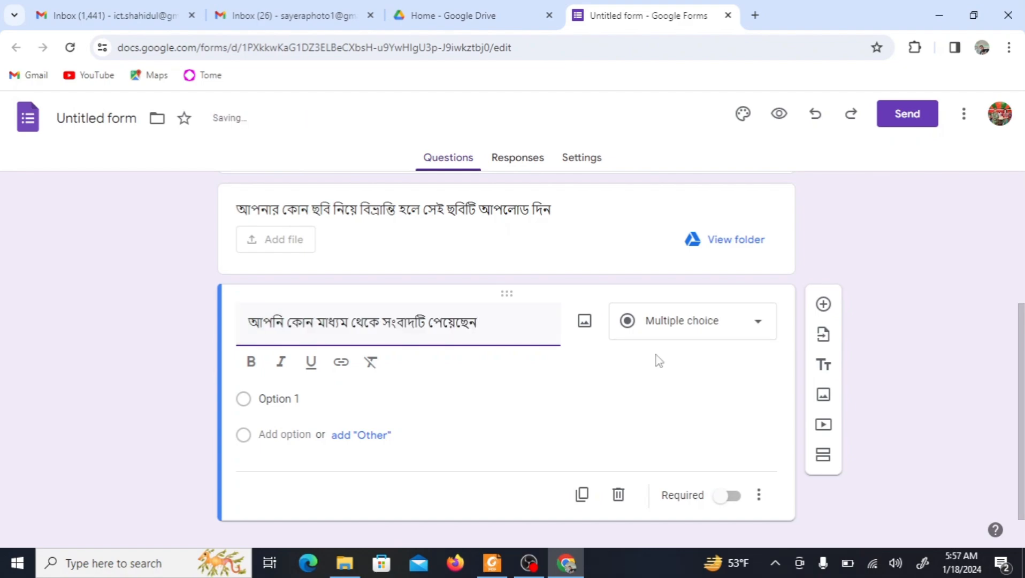
{"action": "type", "text": "?"}
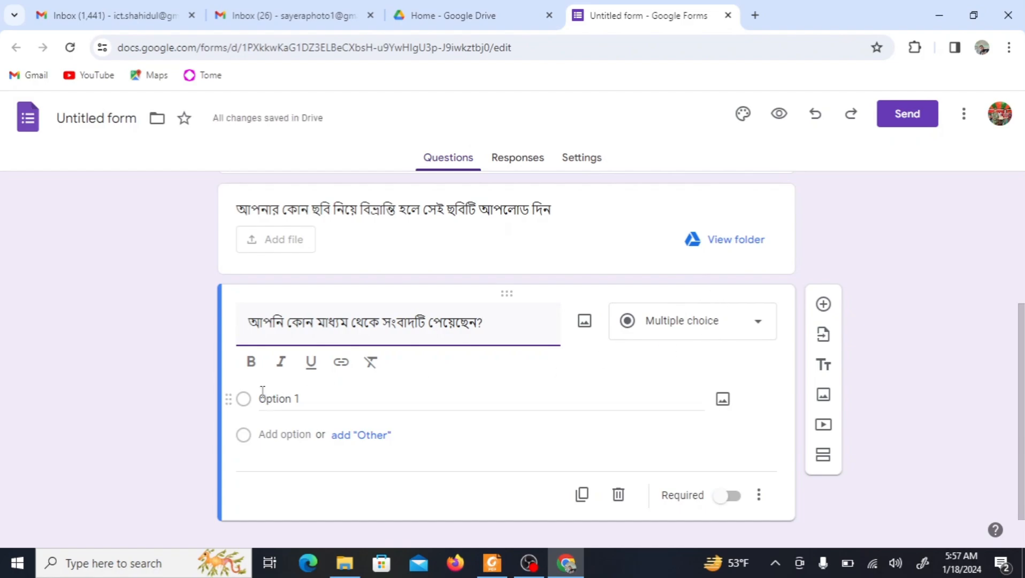
Step: Give the third question the choices "রেডিও" and "টেলিভিশন", along with an "Other" choice and an unnamed third choice
{"action": "left_click", "coordinate": [305, 403]}
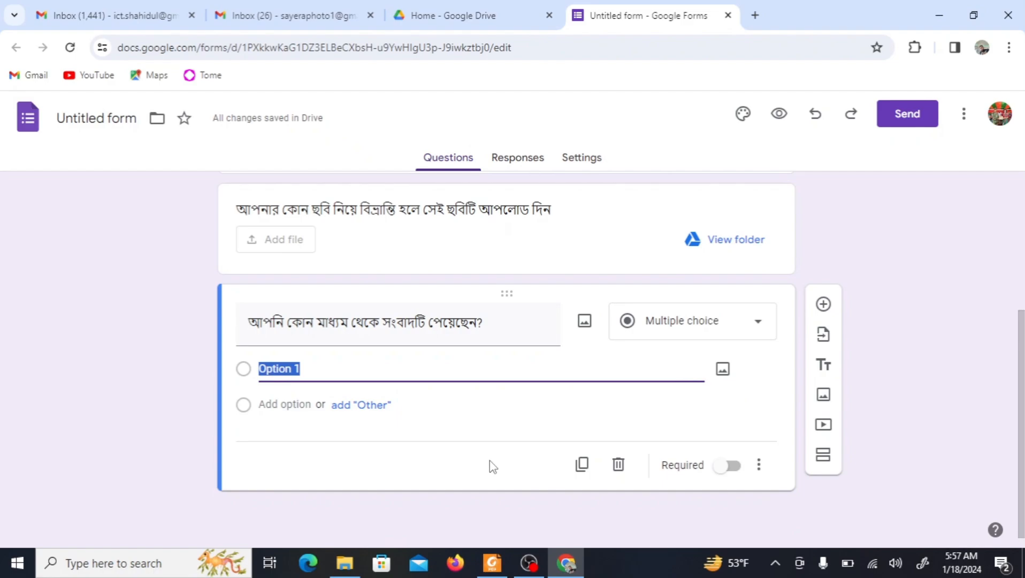
{"action": "type", "text": "রেডিও"}
{"action": "left_click", "coordinate": [361, 405]}
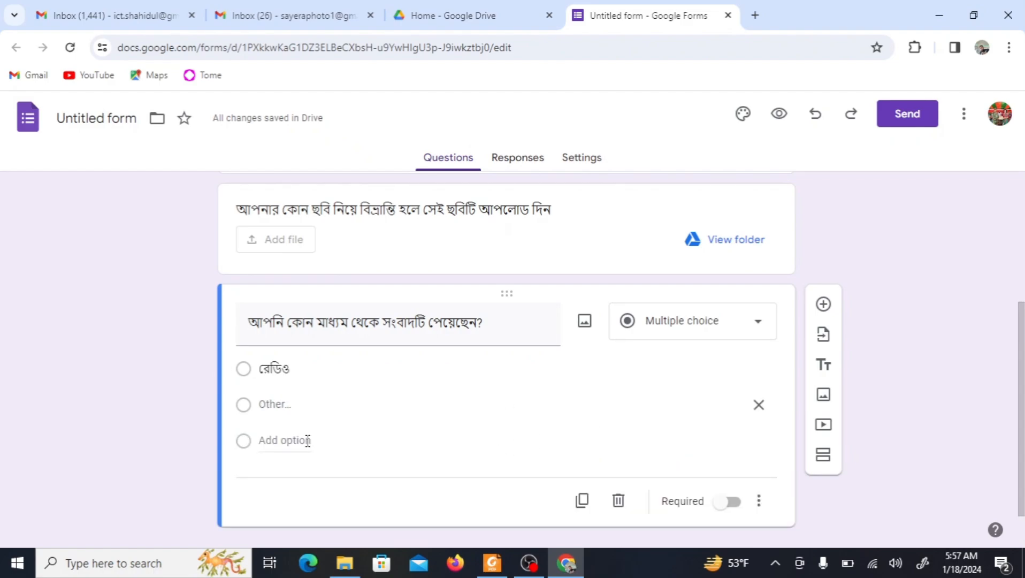
{"action": "left_click", "coordinate": [305, 440]}
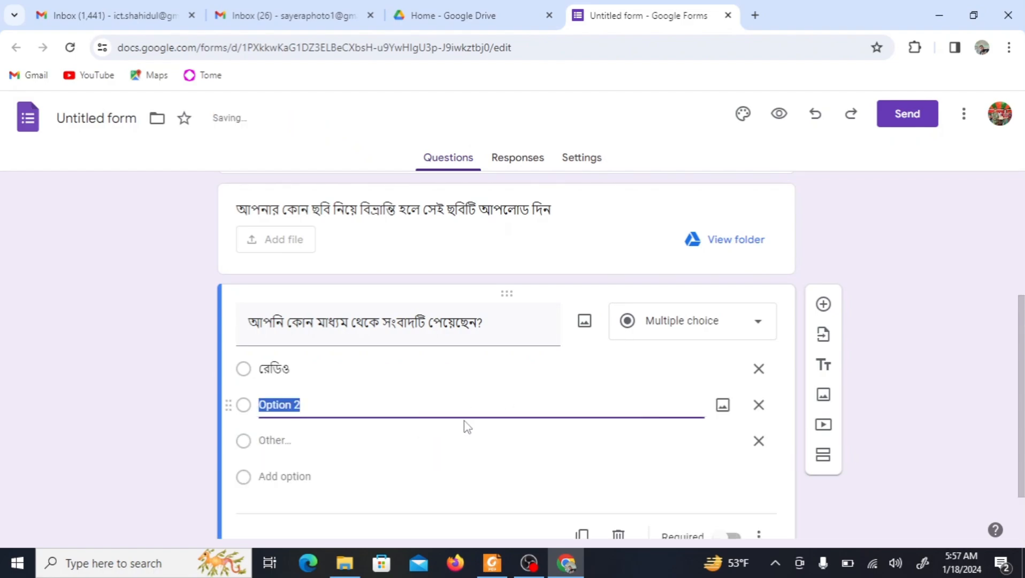
{"action": "type", "text": "টে"}
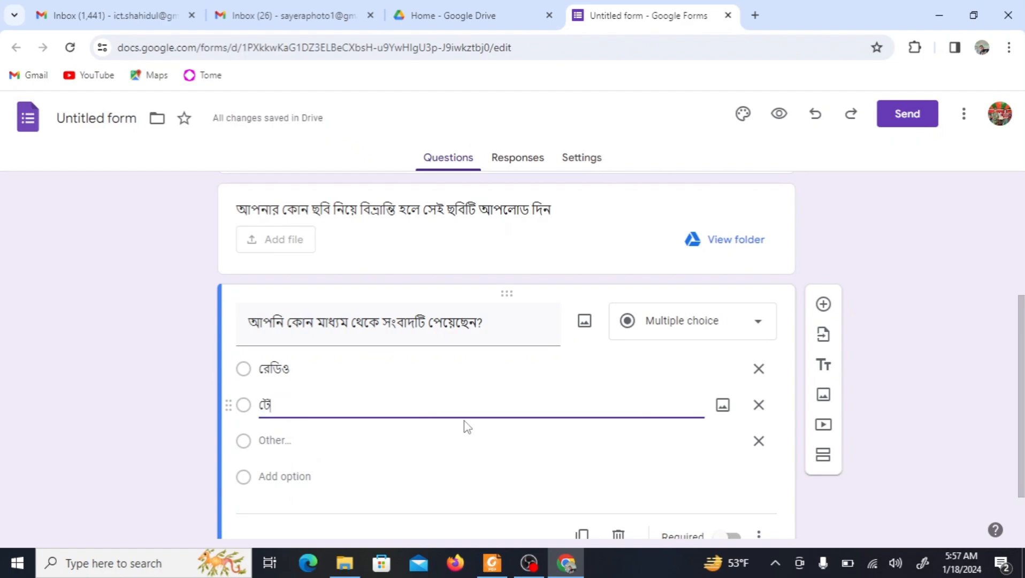
{"action": "type", "text": "লিভি"}
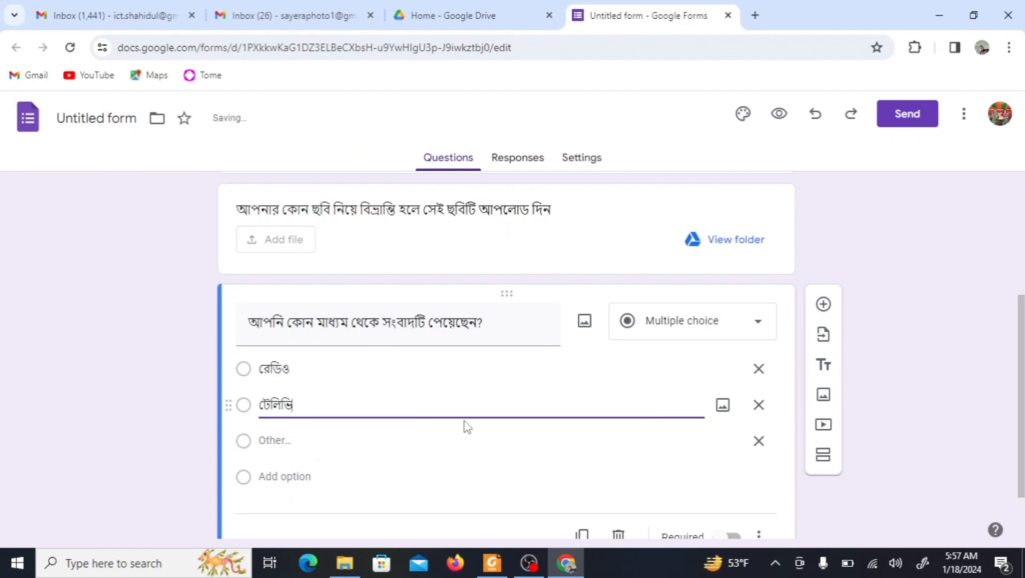
{"action": "type", "text": "শন"}
{"action": "left_click", "coordinate": [305, 476]}
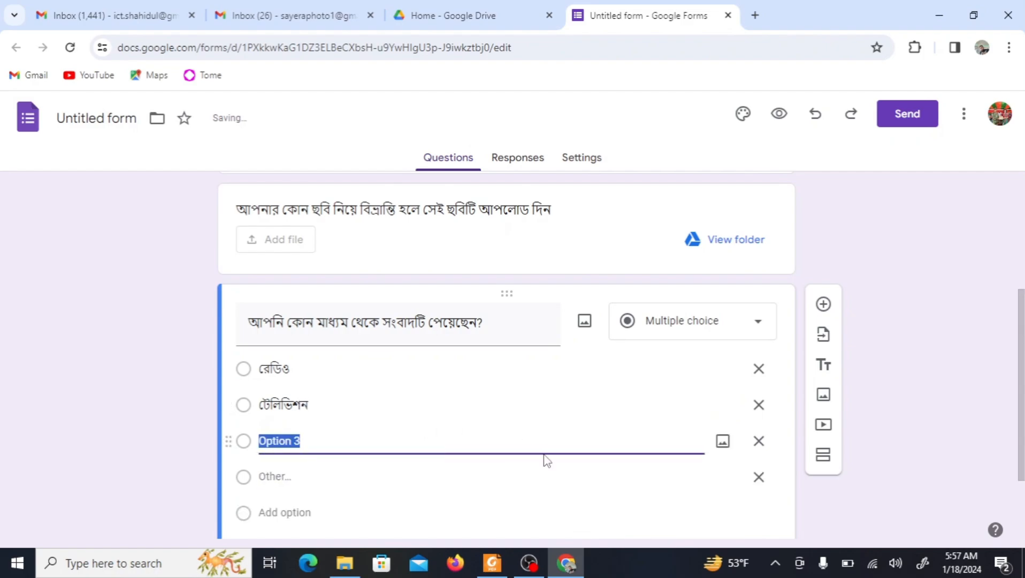
Step: Check the textbook's answer choices in Foxit Reader and rename the first choice as "সংবাদপত্রে" in the form
{"action": "left_click", "coordinate": [334, 371]}
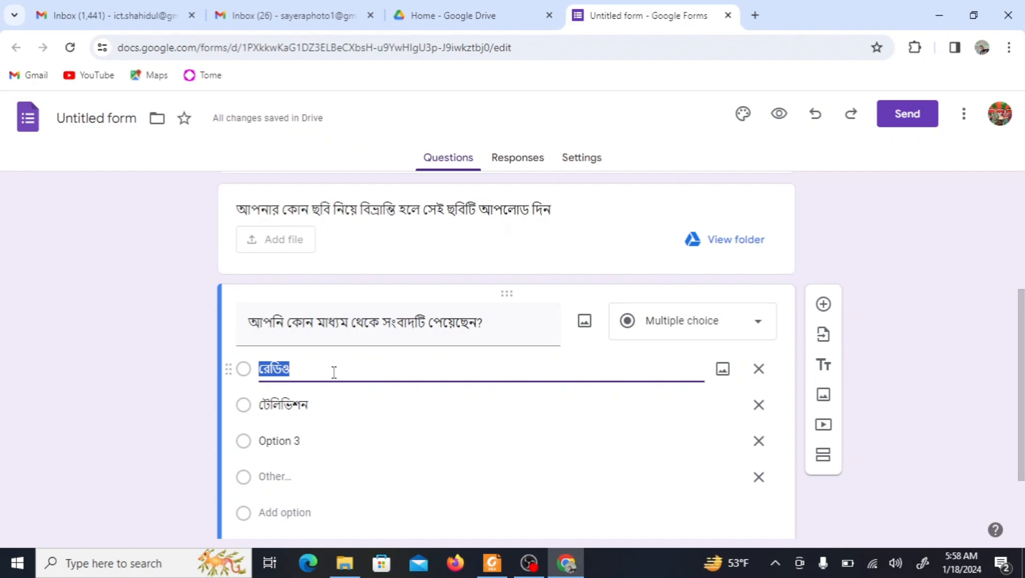
{"action": "left_click", "coordinate": [491, 564]}
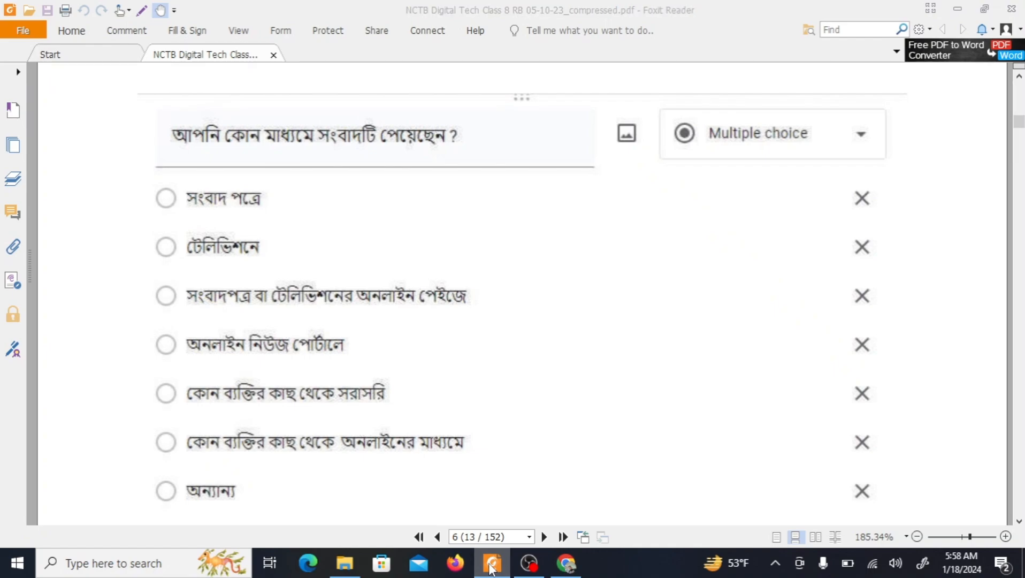
{"action": "left_click", "coordinate": [492, 566]}
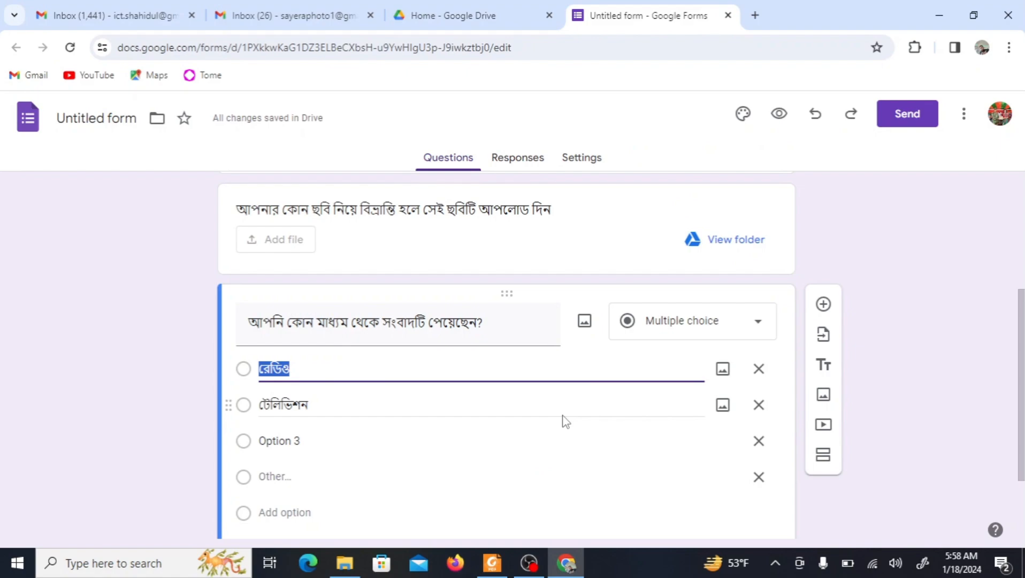
{"action": "type", "text": "সং"}
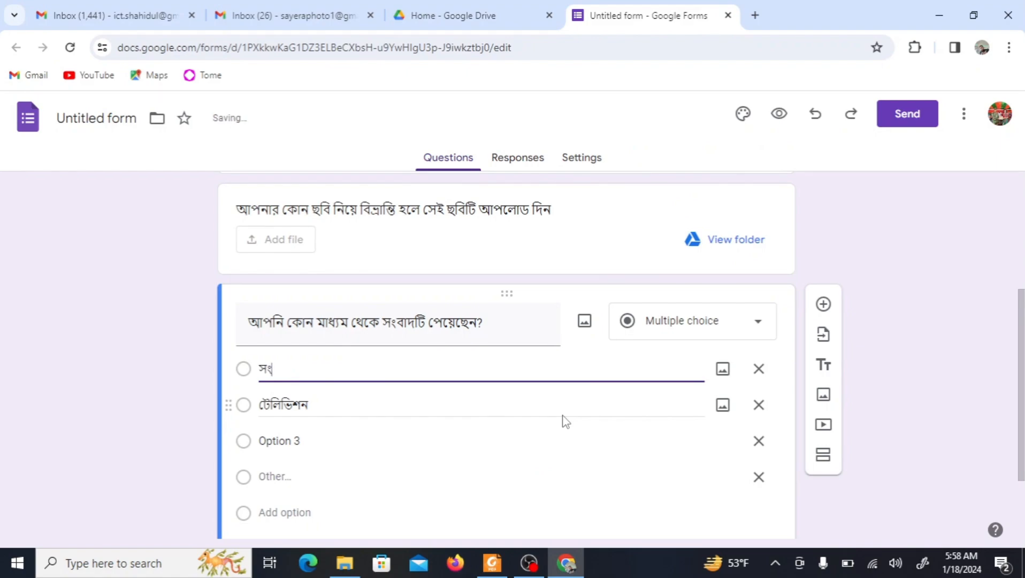
{"action": "type", "text": "বাদপত্রে্র"}
Step: Rename the third answer choice of the multiple-choice question as "অনলাইনে"
{"action": "left_click", "coordinate": [364, 444]}
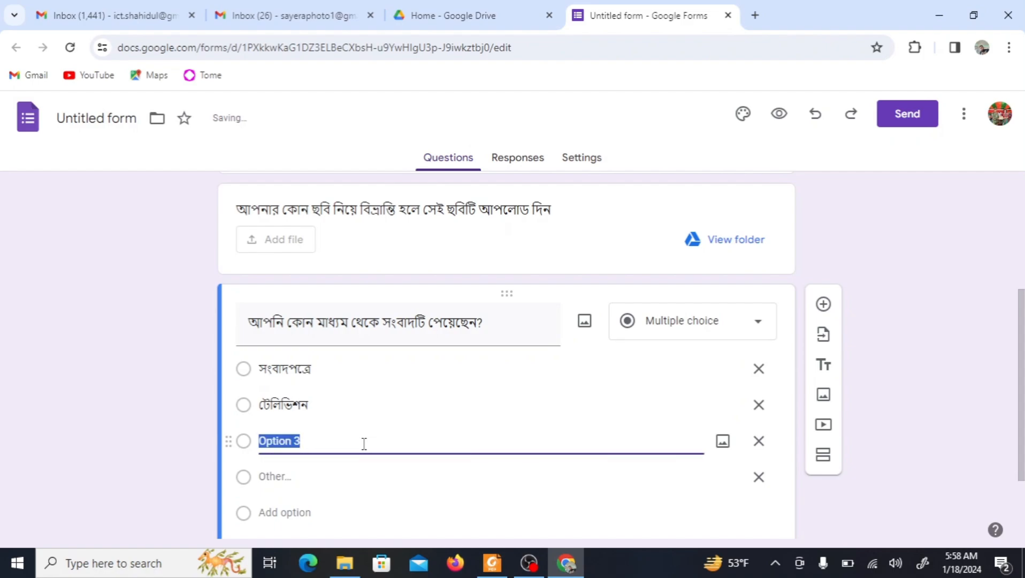
{"action": "type", "text": "অ"}
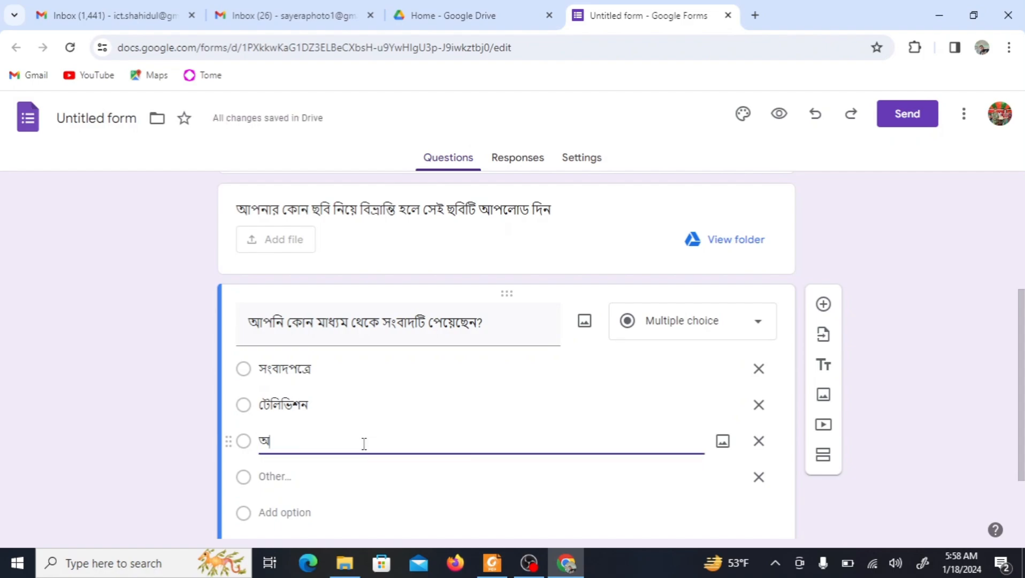
{"action": "type", "text": "নল"}
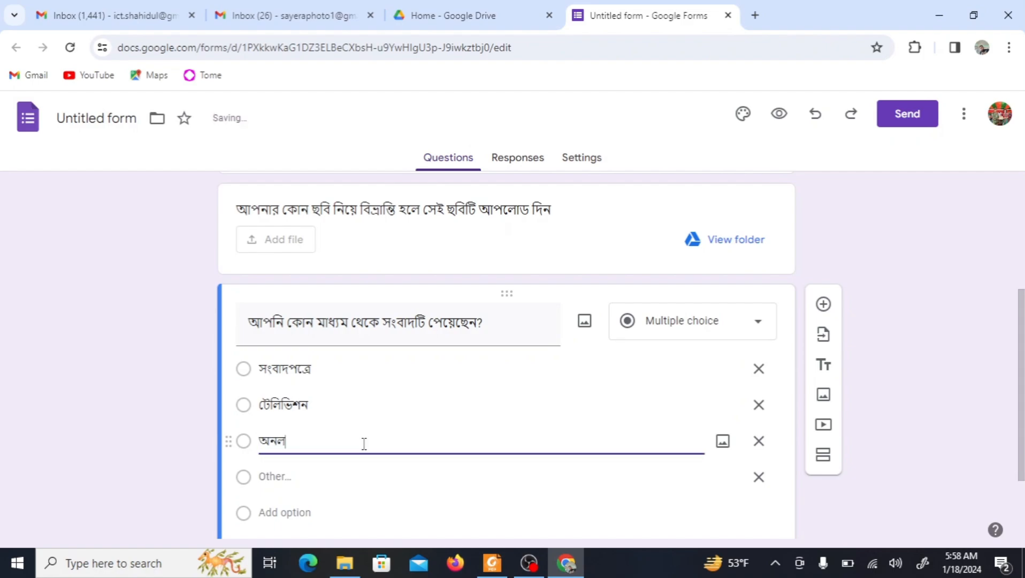
{"action": "type", "text": "াইনে"}
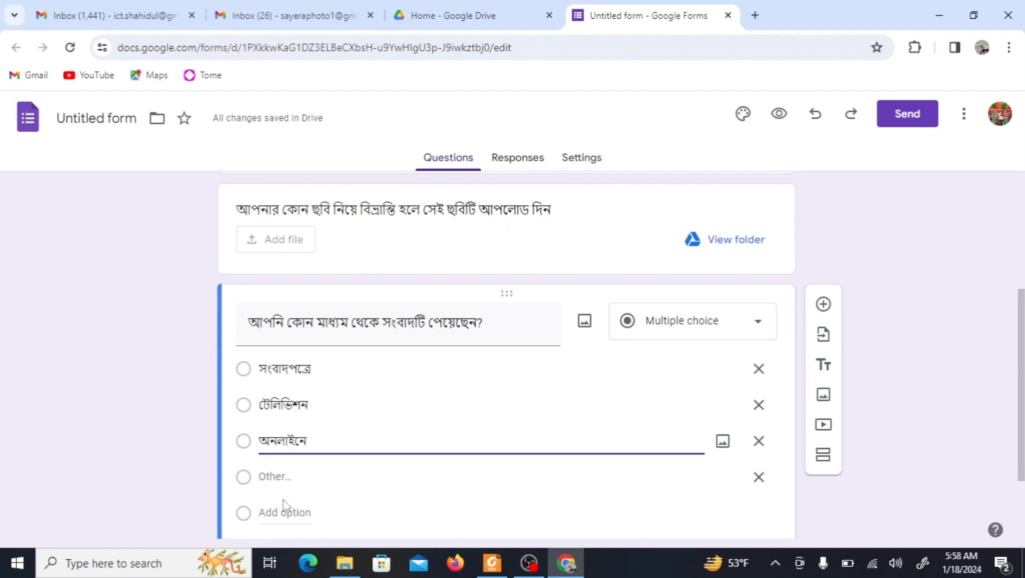
{"action": "left_click", "coordinate": [283, 483]}
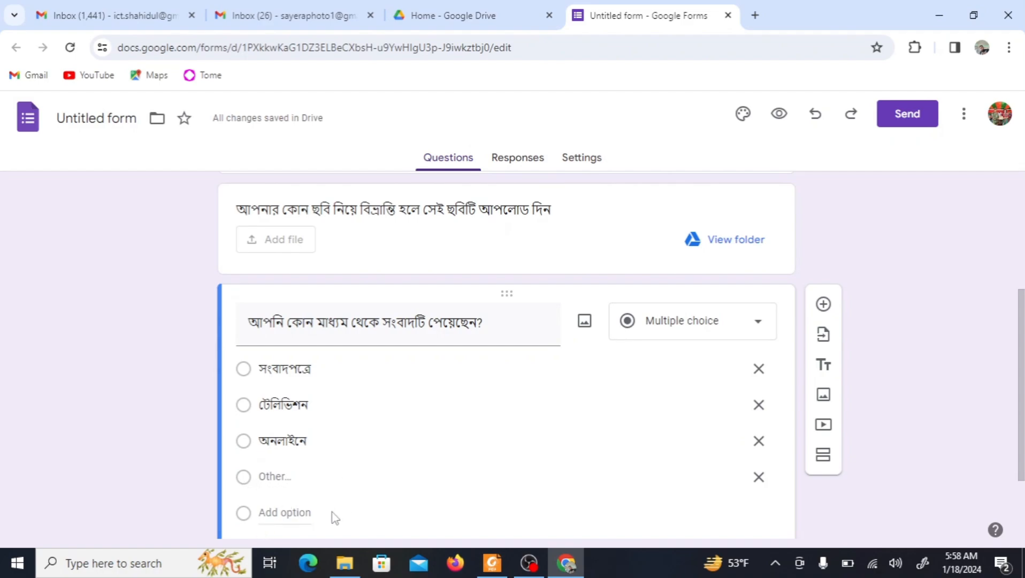
Step: Review the whole form from its title through the three questions and their answer choices
{"action": "scroll", "coordinate": [538, 416], "scroll_direction": "down", "scroll_amount": 2}
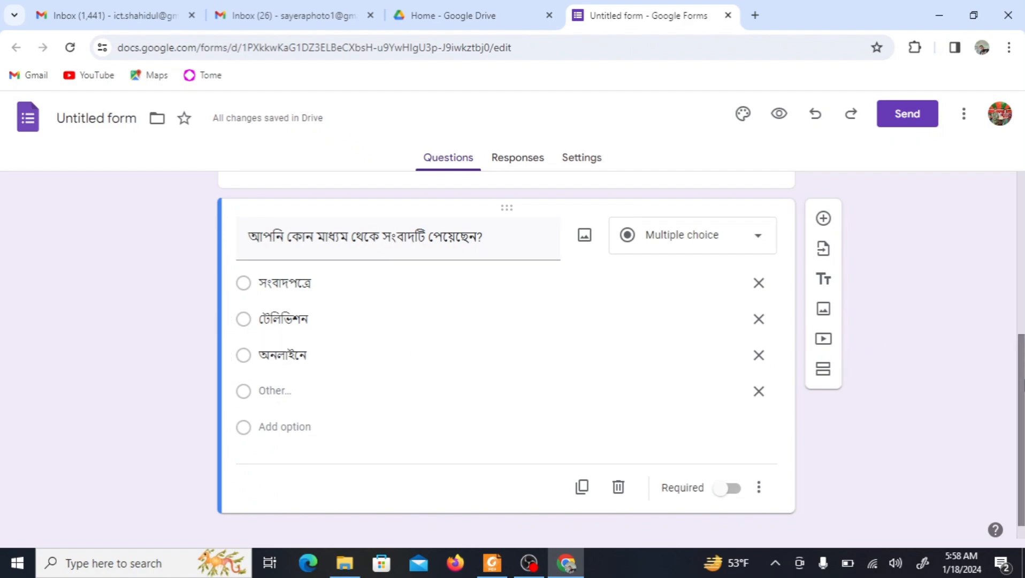
{"action": "left_click_drag", "start_coordinate": [1024, 385], "coordinate": [1024, 229]}
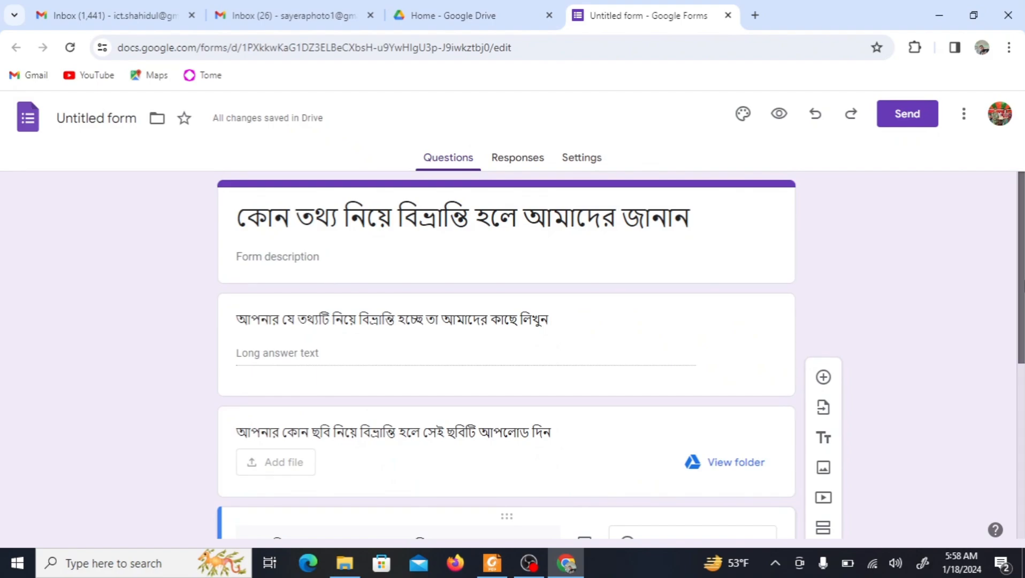
{"action": "scroll", "coordinate": [506, 353], "scroll_direction": "down", "scroll_amount": 2}
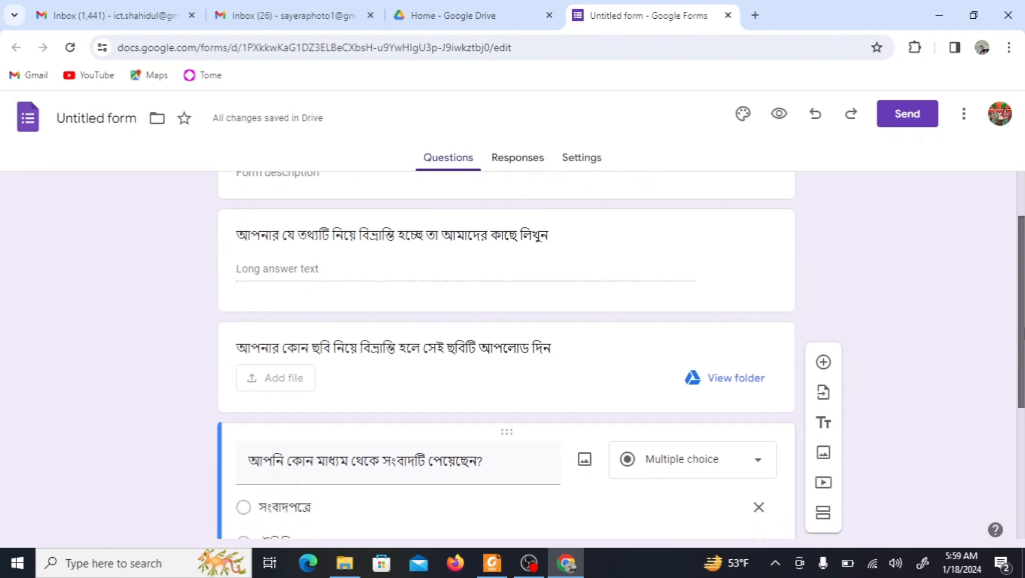
{"action": "scroll", "coordinate": [506, 353], "scroll_direction": "down", "scroll_amount": 1}
{"action": "left_click_drag", "start_coordinate": [1022, 348], "coordinate": [1023, 440]}
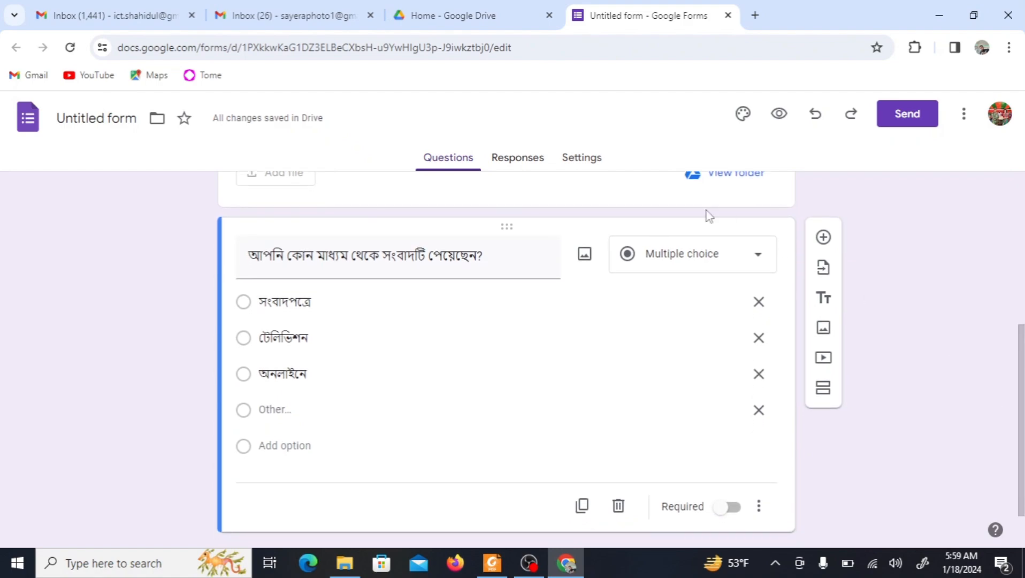
Step: Copy a shortened link for sending the form, and leave the sharing options
{"action": "left_click", "coordinate": [917, 119]}
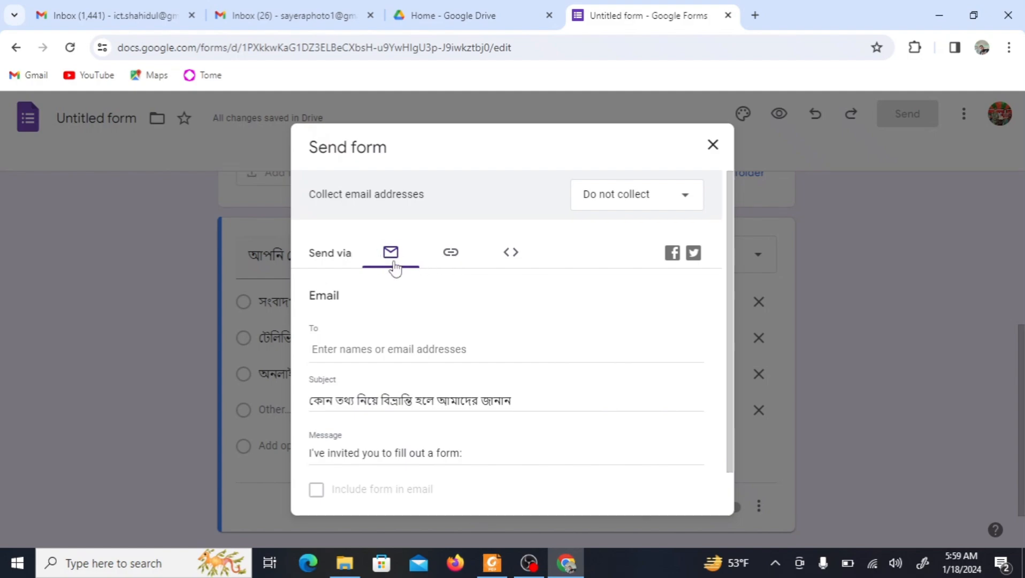
{"action": "left_click", "coordinate": [453, 253]}
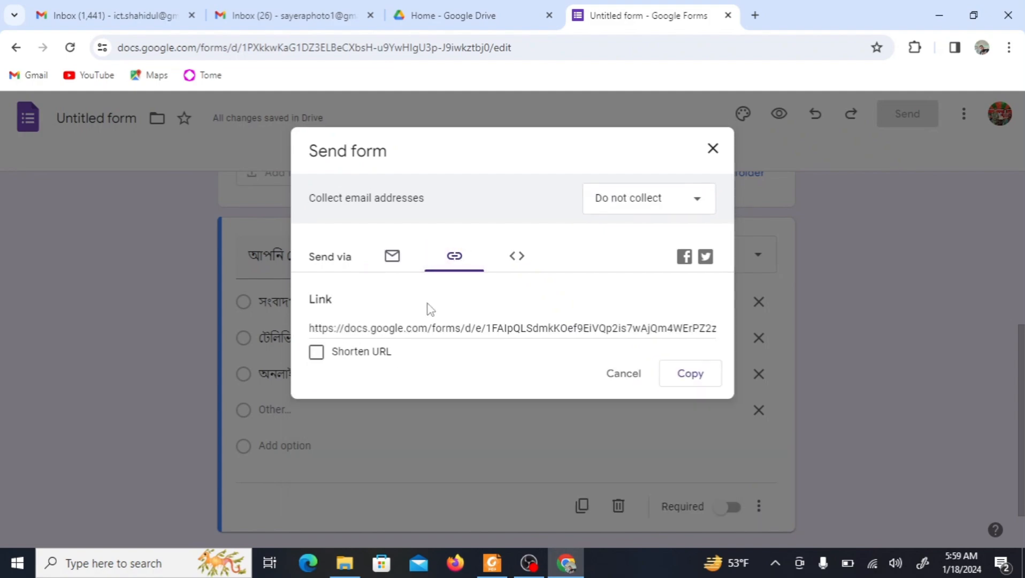
{"action": "left_click", "coordinate": [318, 356]}
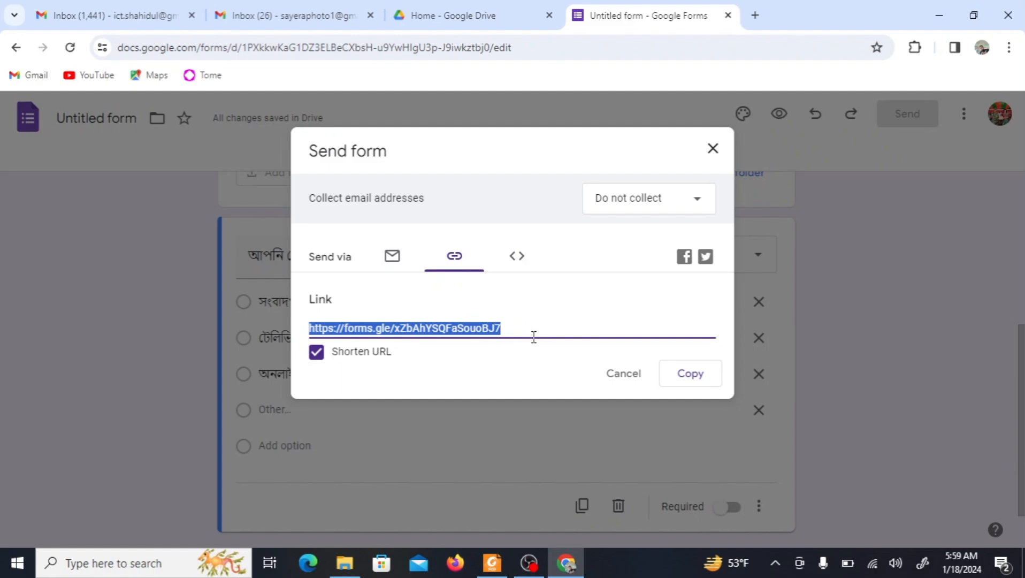
{"action": "left_click", "coordinate": [689, 378]}
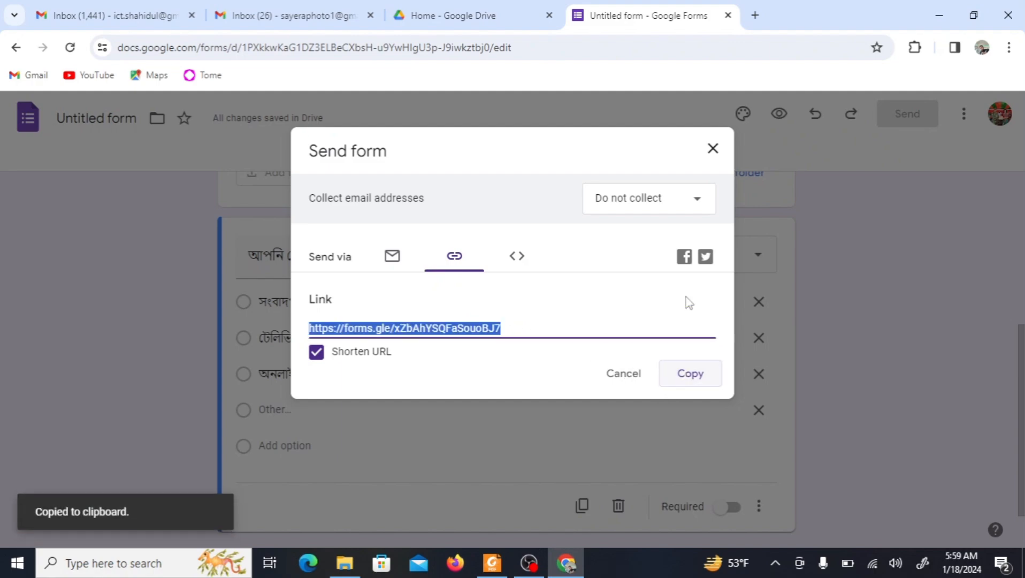
{"action": "left_click", "coordinate": [714, 152]}
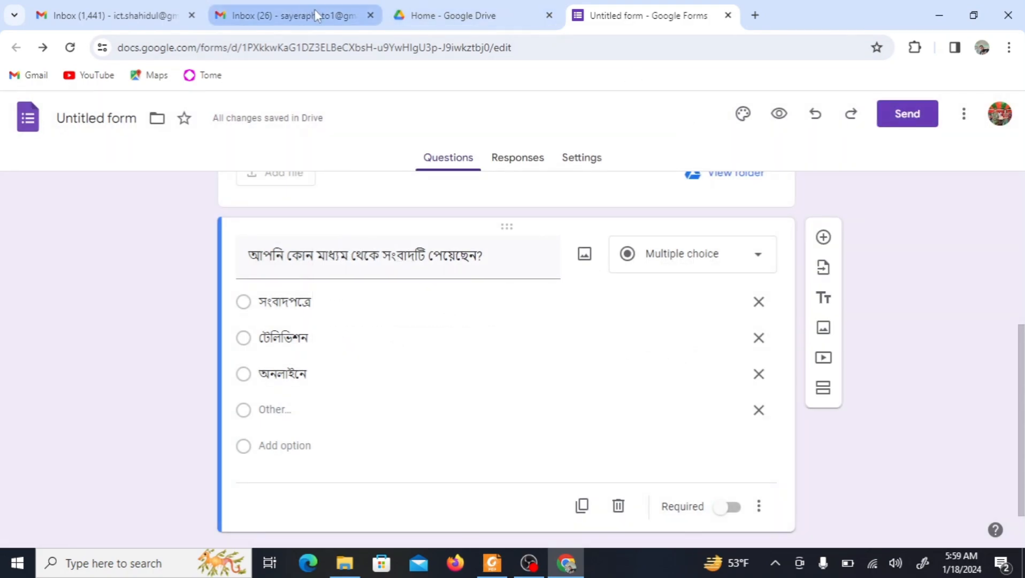
Step: Start a new message in the form owner's Gmail account with the copied form link as its body
{"action": "left_click", "coordinate": [314, 11]}
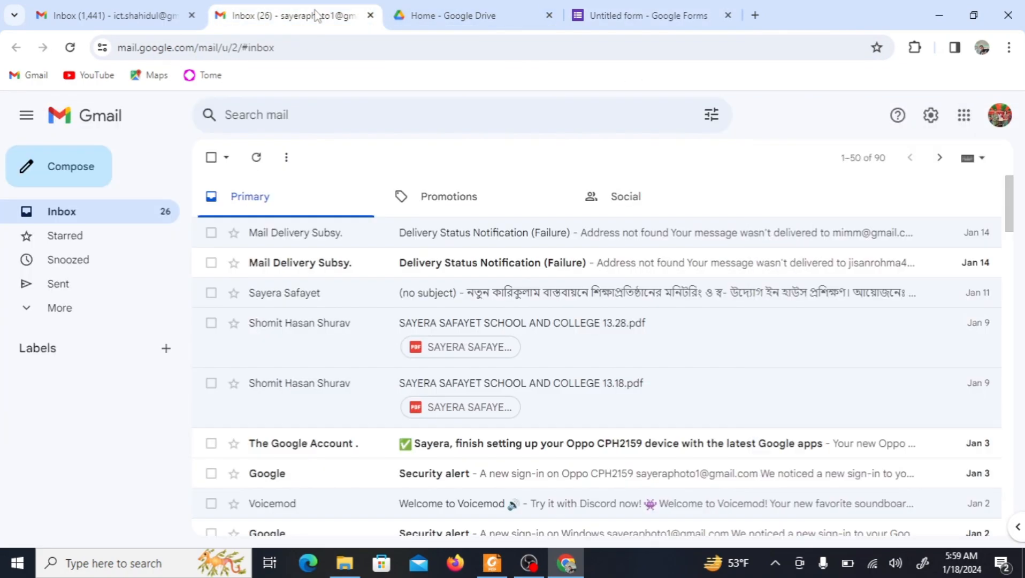
{"action": "left_click", "coordinate": [81, 169]}
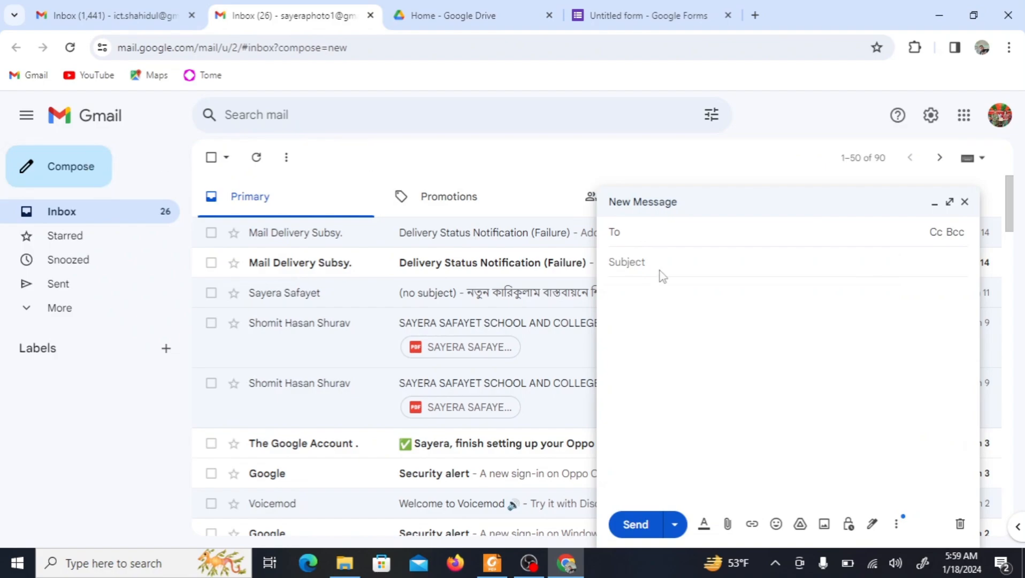
{"action": "left_click", "coordinate": [661, 305]}
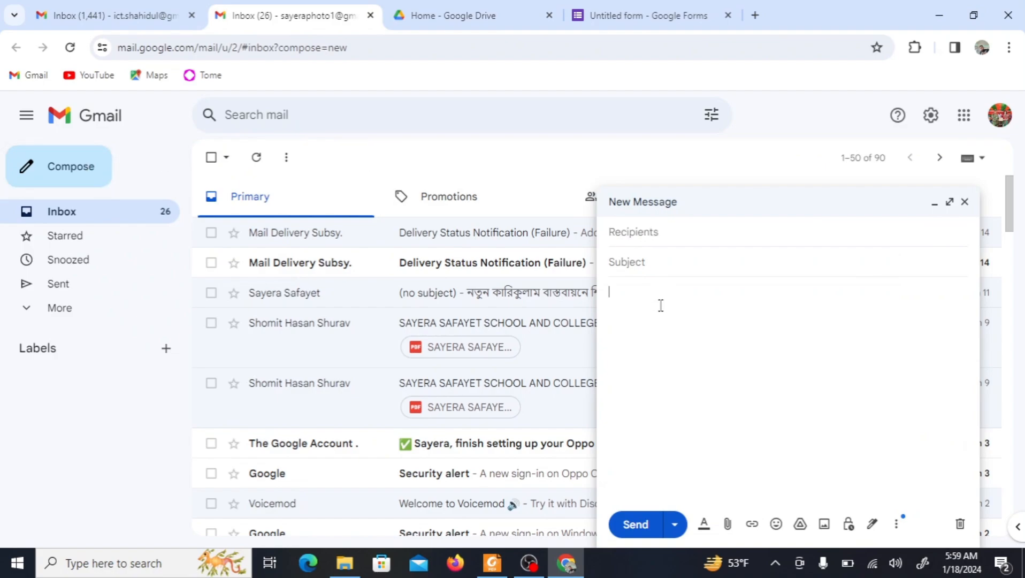
{"action": "key", "text": "ctrl+v"}
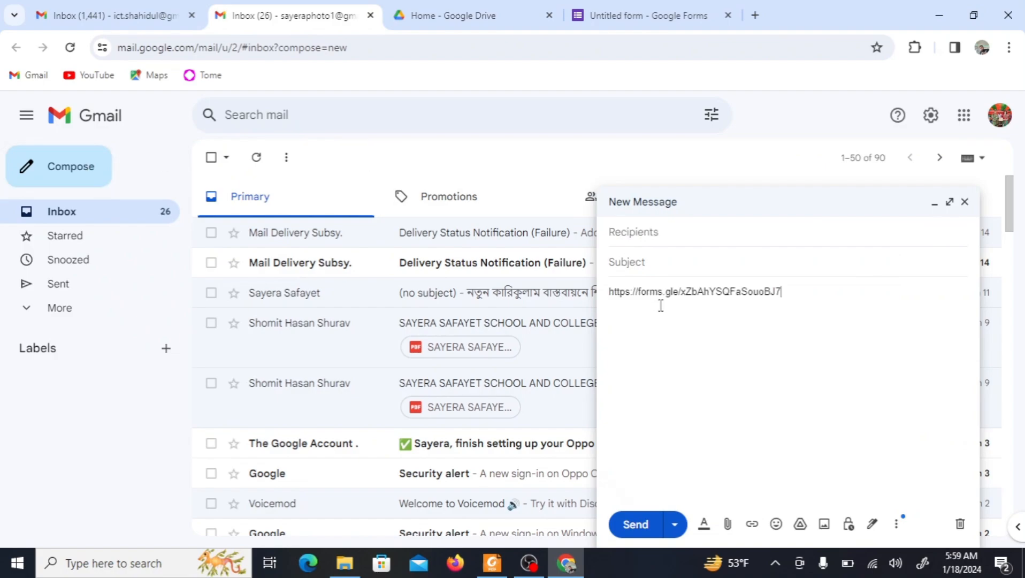
Step: Fill in the recipient's e-mail address from the suggested contacts and send the message without a subject
{"action": "left_click", "coordinate": [698, 234]}
{"action": "type", "text": "হ"}
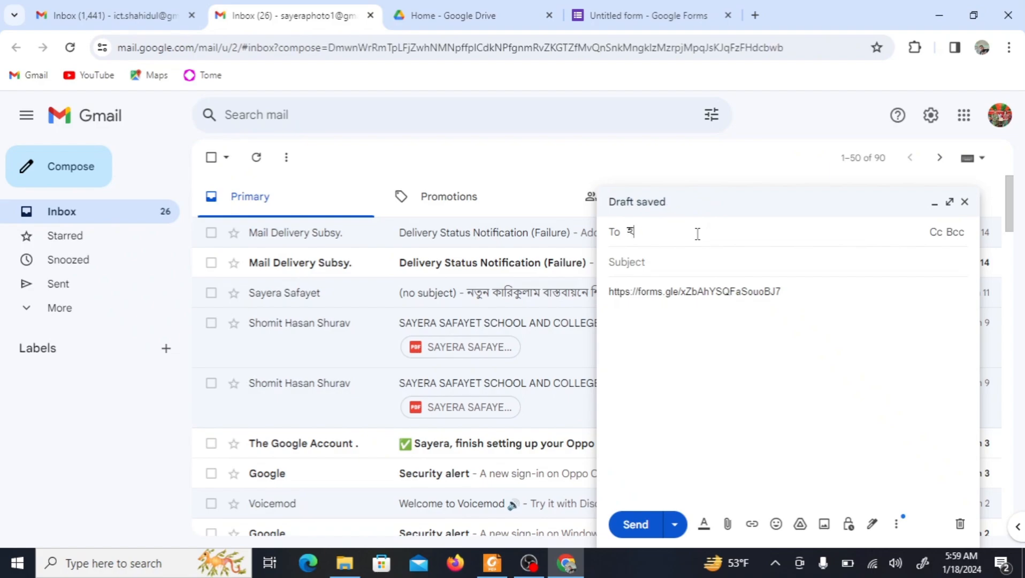
{"action": "type", "text": "টে"}
{"action": "type", "text": "ict"}
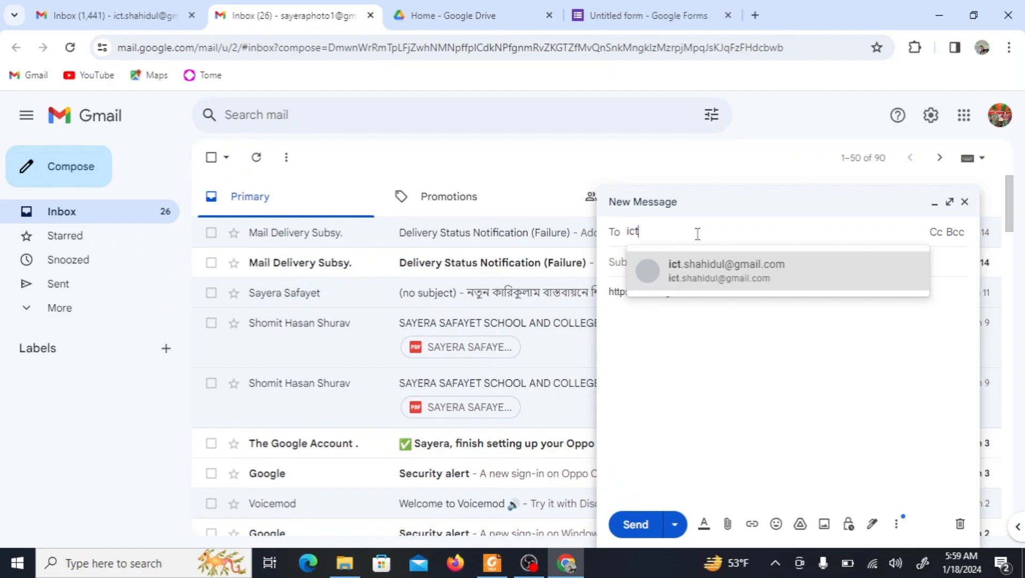
{"action": "left_click", "coordinate": [717, 272]}
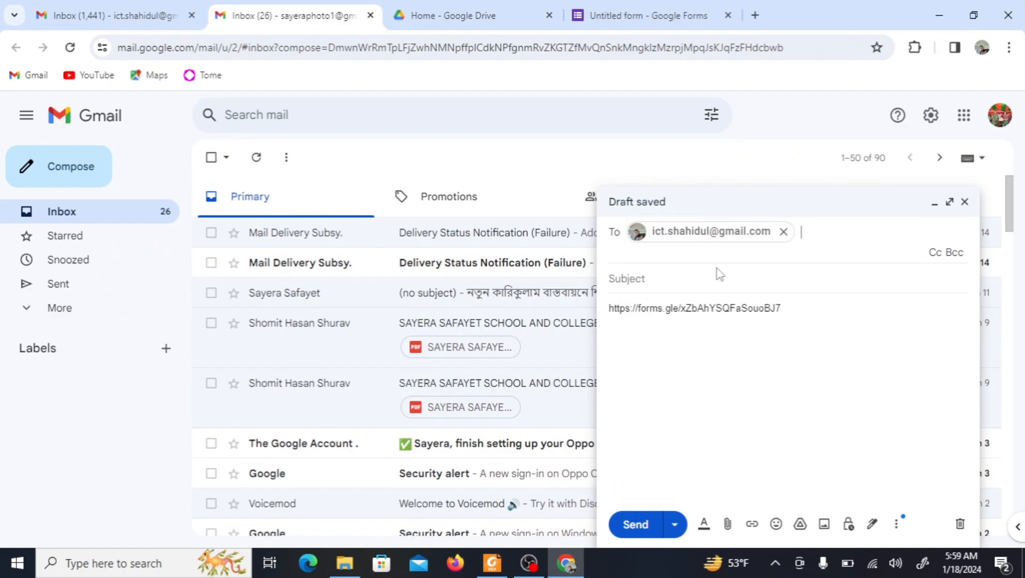
{"action": "left_click", "coordinate": [638, 527]}
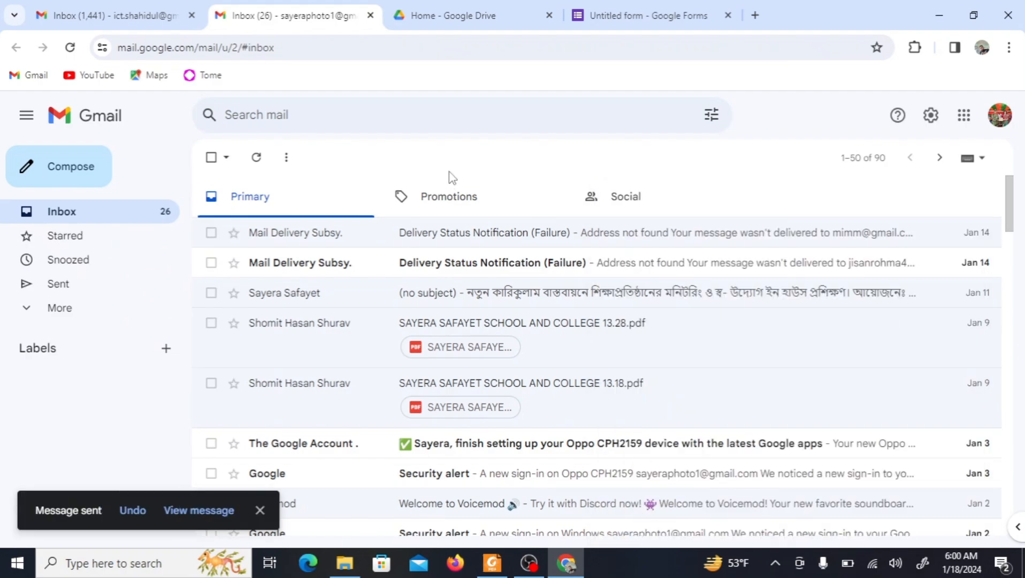
Step: Refresh the recipient's Gmail inbox and open the newly received message containing the form link
{"action": "left_click", "coordinate": [105, 4]}
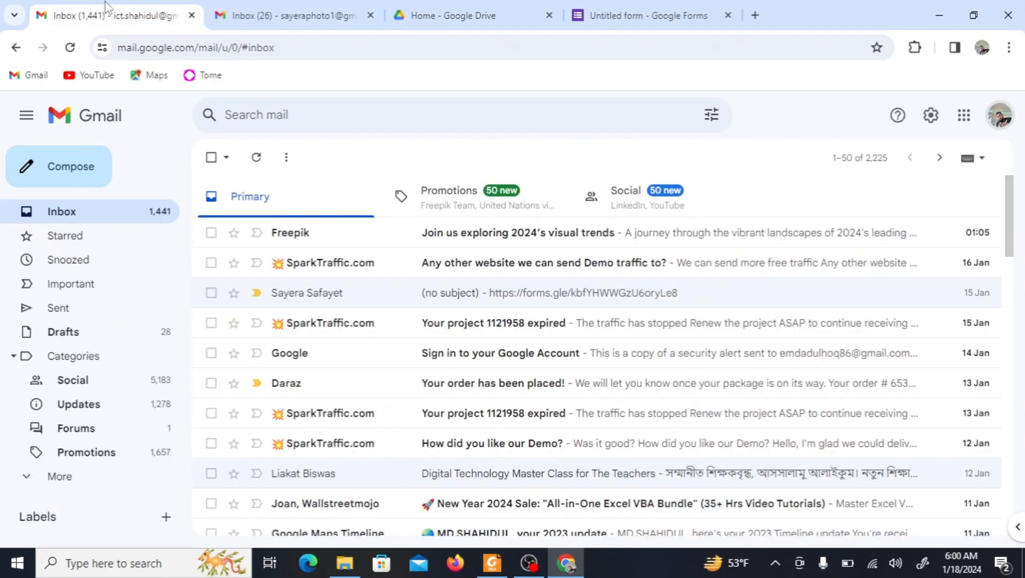
{"action": "left_click", "coordinate": [68, 214]}
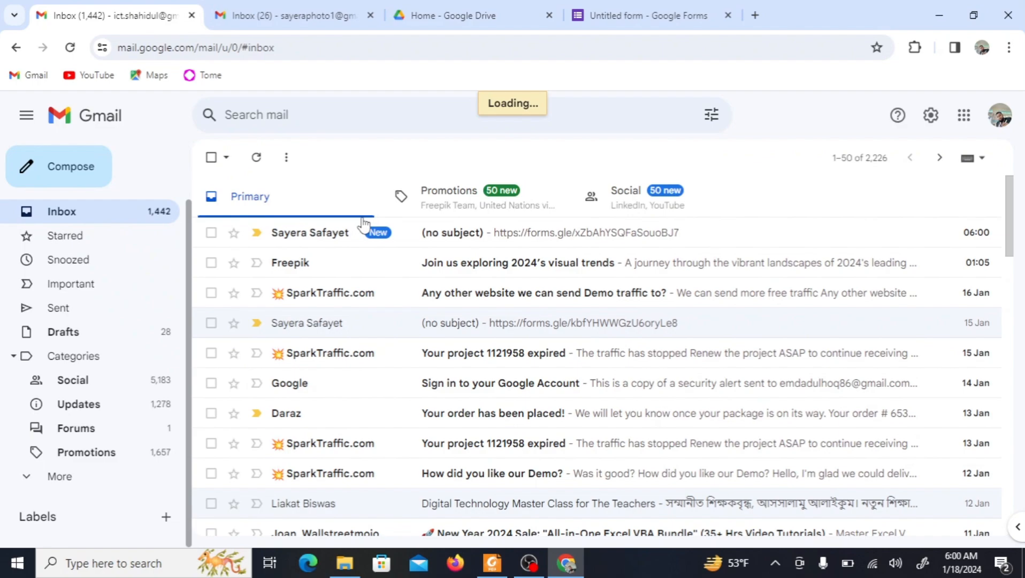
{"action": "left_click", "coordinate": [485, 235]}
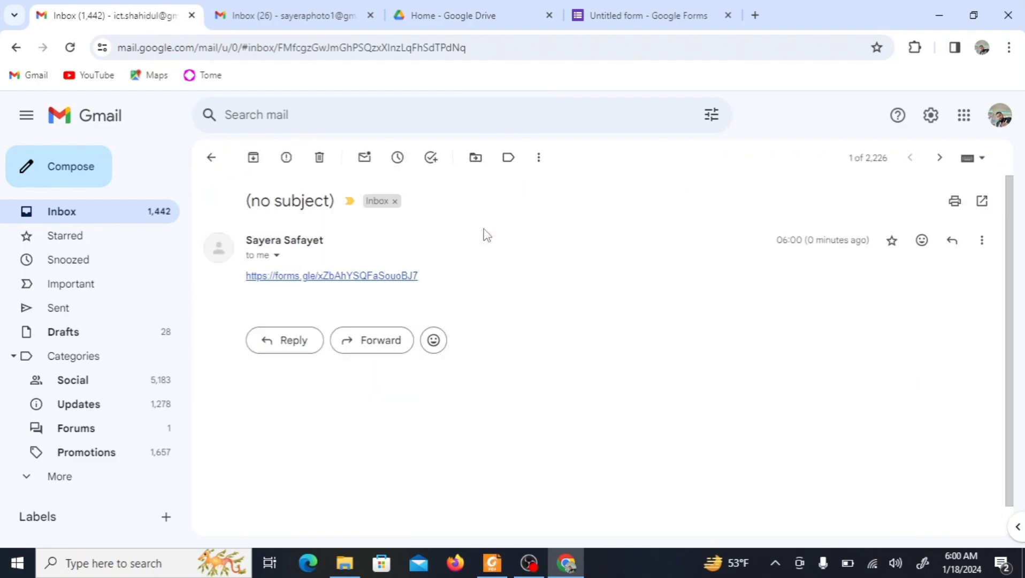
Step: Open the form from the link in the received message and answer the first question with "hjhhfjdh hdfhdh"
{"action": "left_click", "coordinate": [375, 278]}
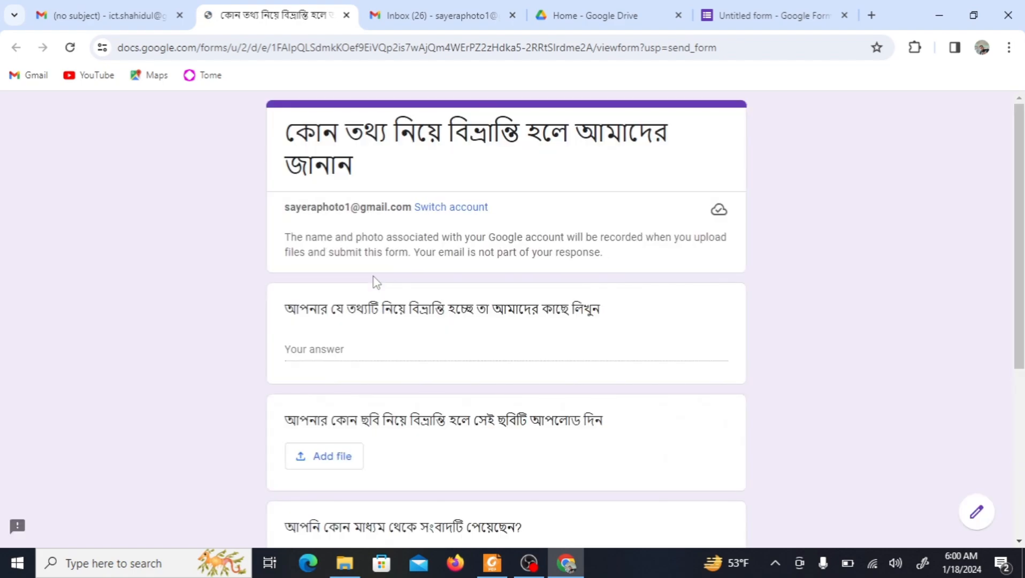
{"action": "left_click", "coordinate": [442, 353]}
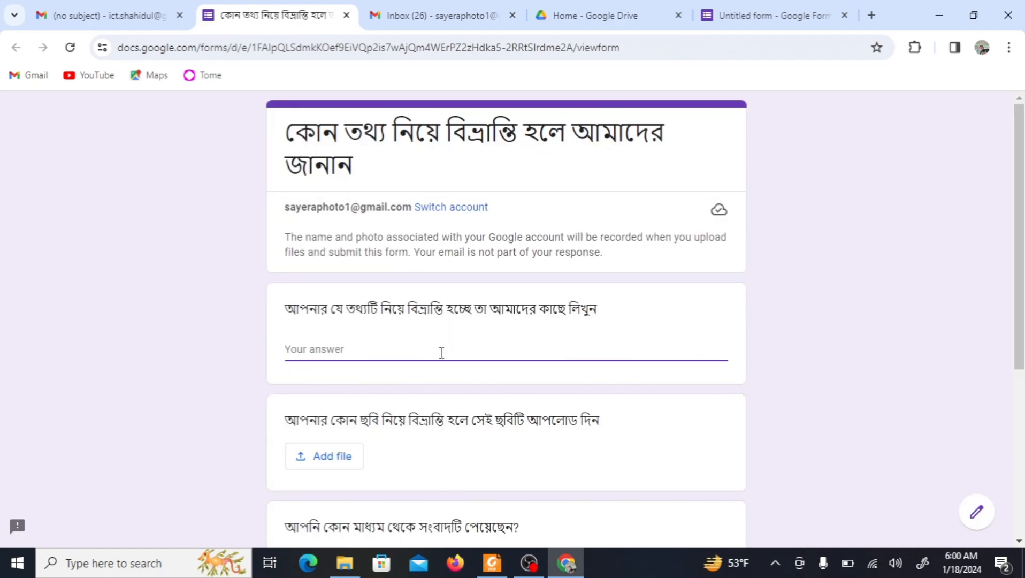
{"action": "type", "text": "hjhhfjdh  hdfhdh"}
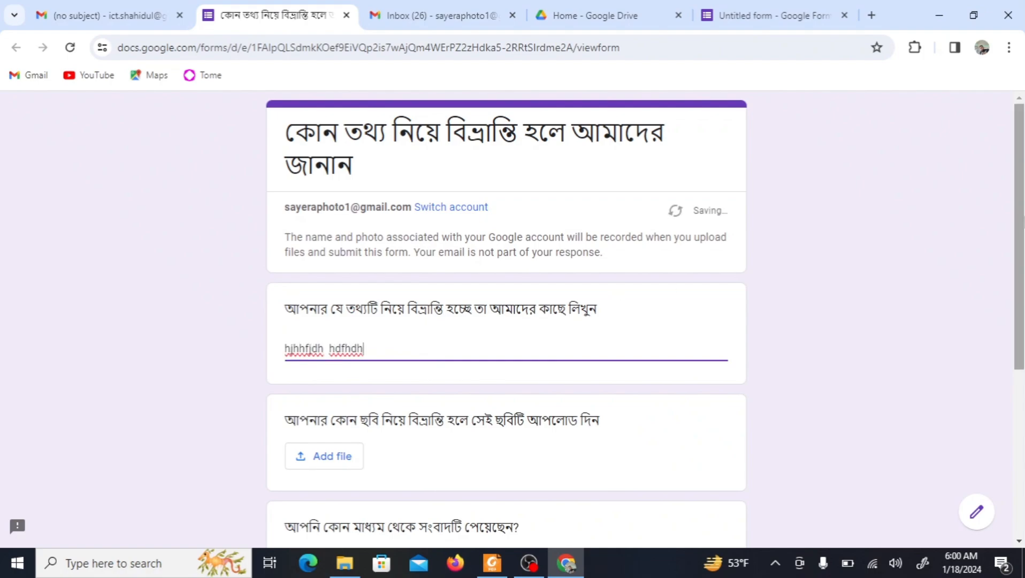
Step: Leave the image upload question without a file, choose "অনলাইনে" as the news source, and submit the form
{"action": "scroll", "coordinate": [375, 321], "scroll_direction": "down", "scroll_amount": 3}
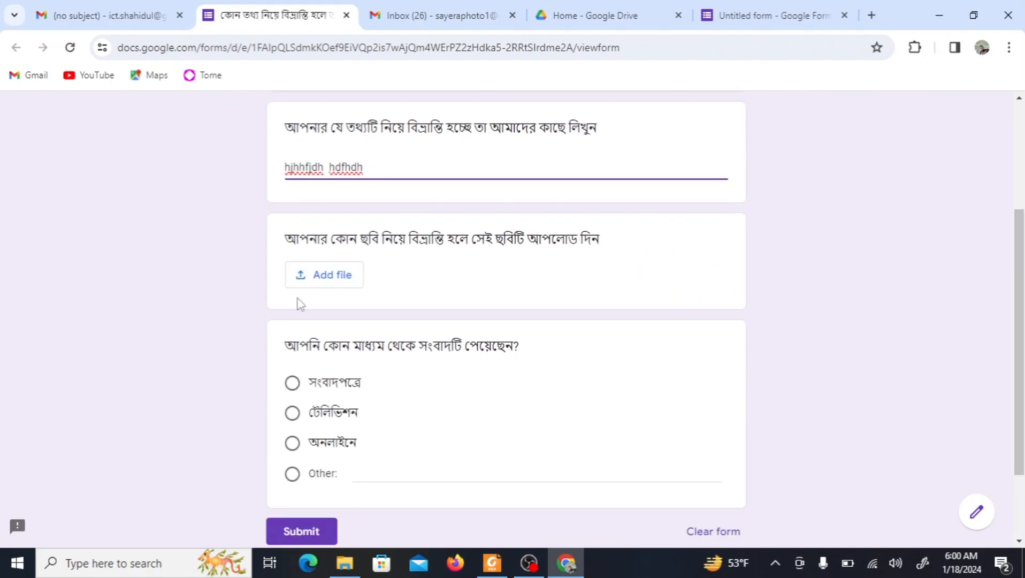
{"action": "left_click", "coordinate": [334, 277]}
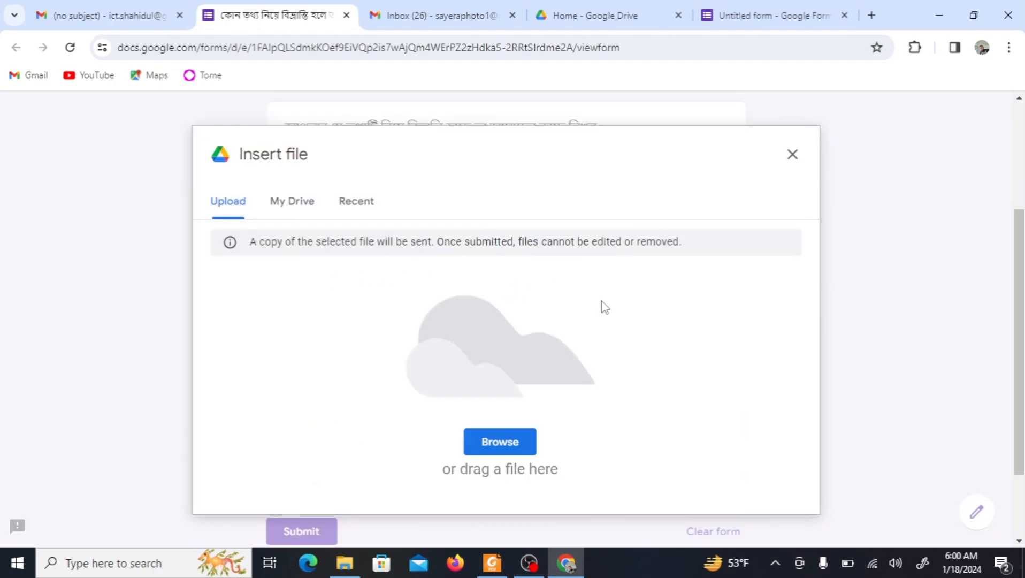
{"action": "left_click", "coordinate": [792, 155]}
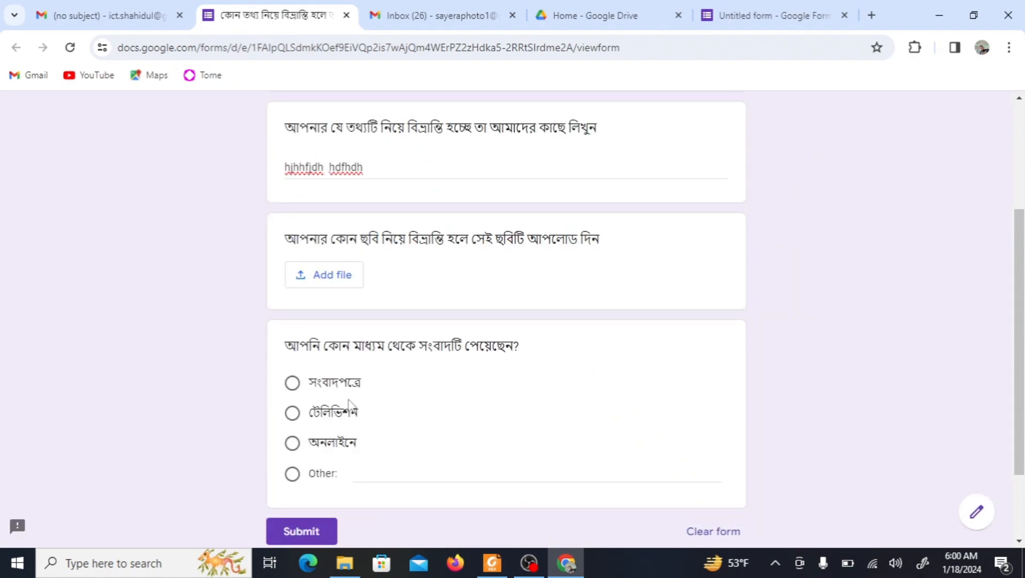
{"action": "left_click", "coordinate": [293, 443]}
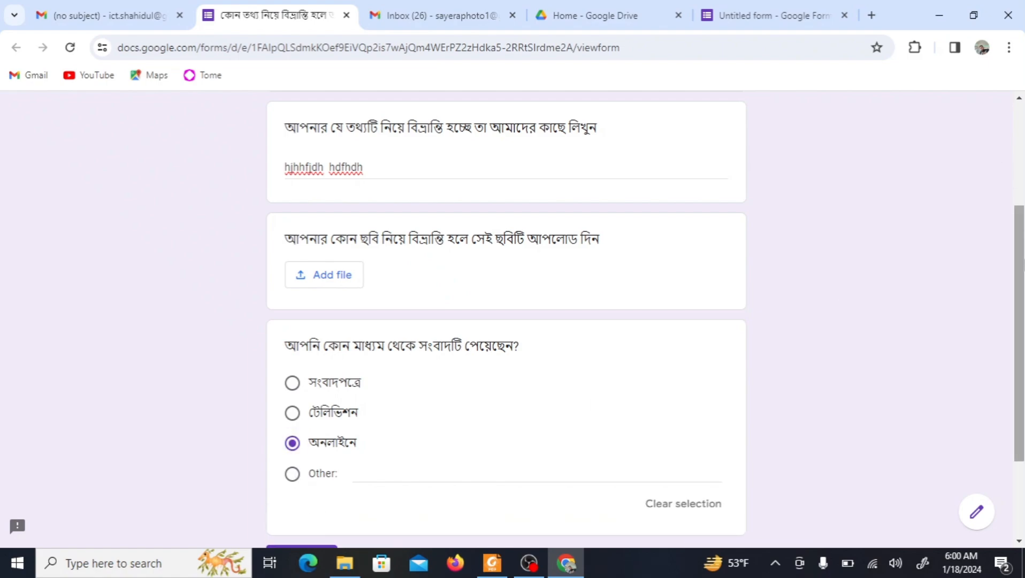
{"action": "scroll", "coordinate": [1020, 332], "scroll_direction": "down", "scroll_amount": 3}
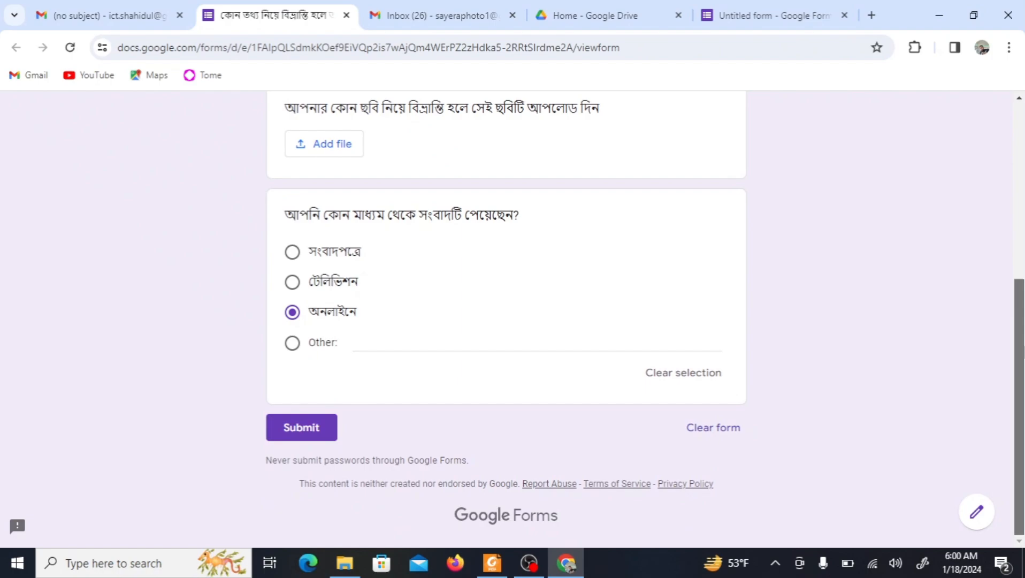
{"action": "left_click", "coordinate": [293, 428]}
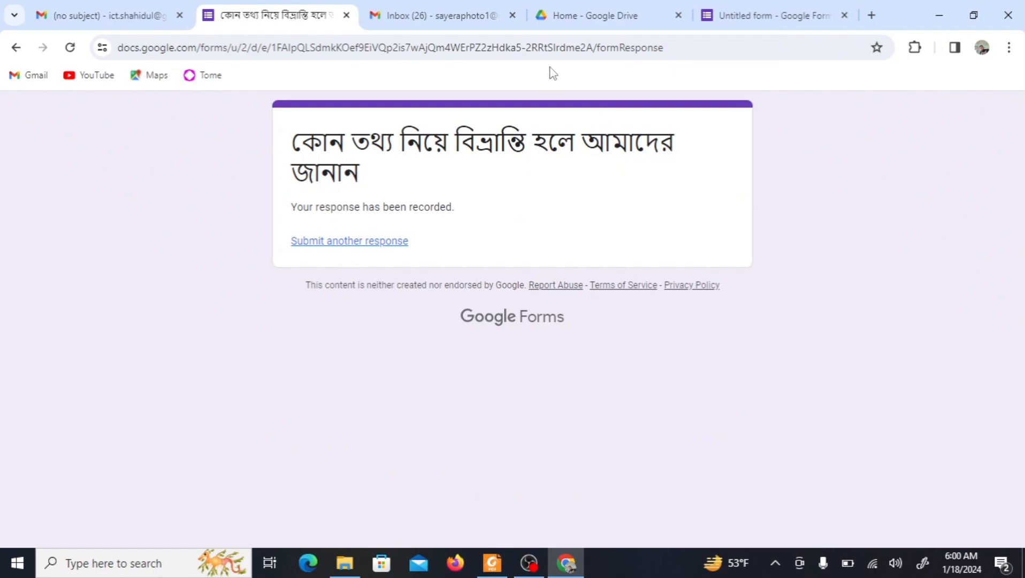
Step: Return to the form in the editor and review the response summary for all of its questions
{"action": "left_click", "coordinate": [606, 14]}
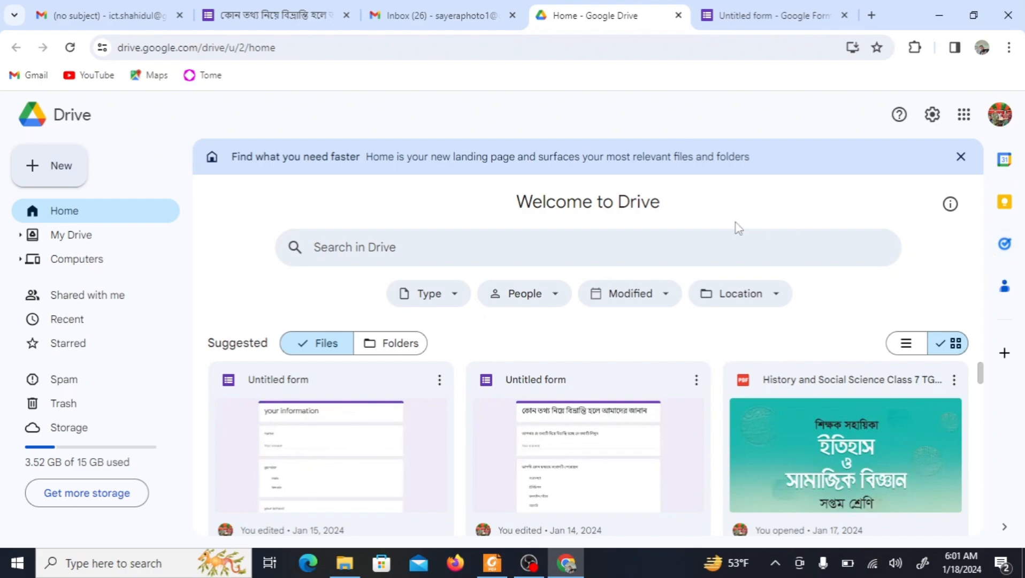
{"action": "left_click", "coordinate": [771, 15]}
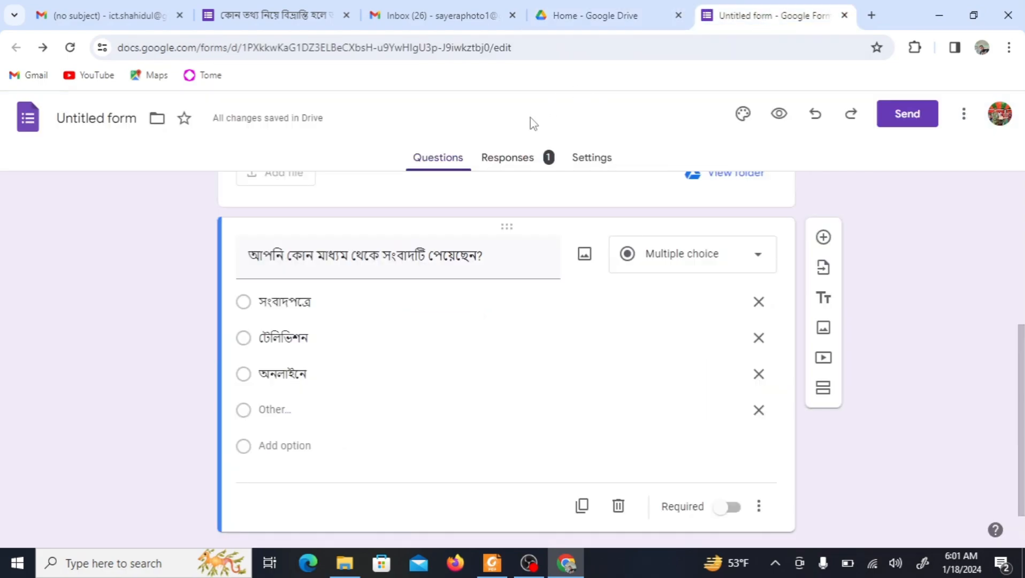
{"action": "left_click", "coordinate": [514, 161]}
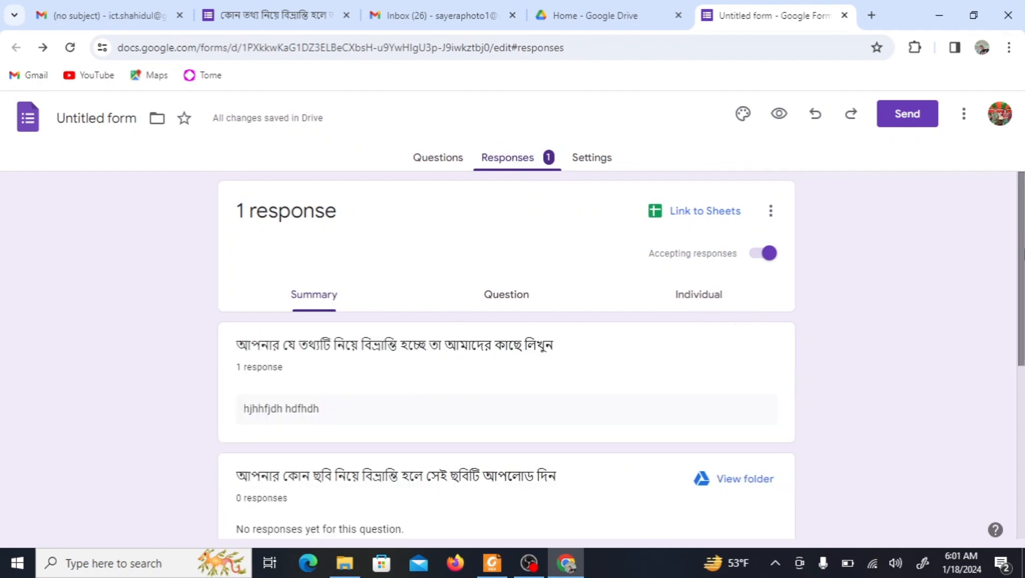
{"action": "scroll", "coordinate": [1021, 268], "scroll_direction": "down", "scroll_amount": 2}
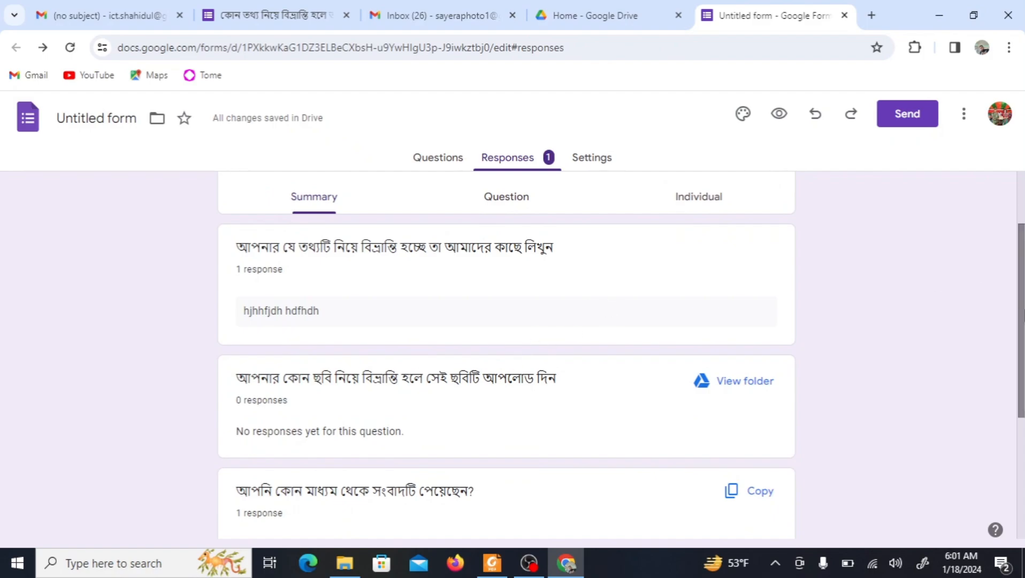
{"action": "scroll", "coordinate": [1021, 321], "scroll_direction": "down", "scroll_amount": 4}
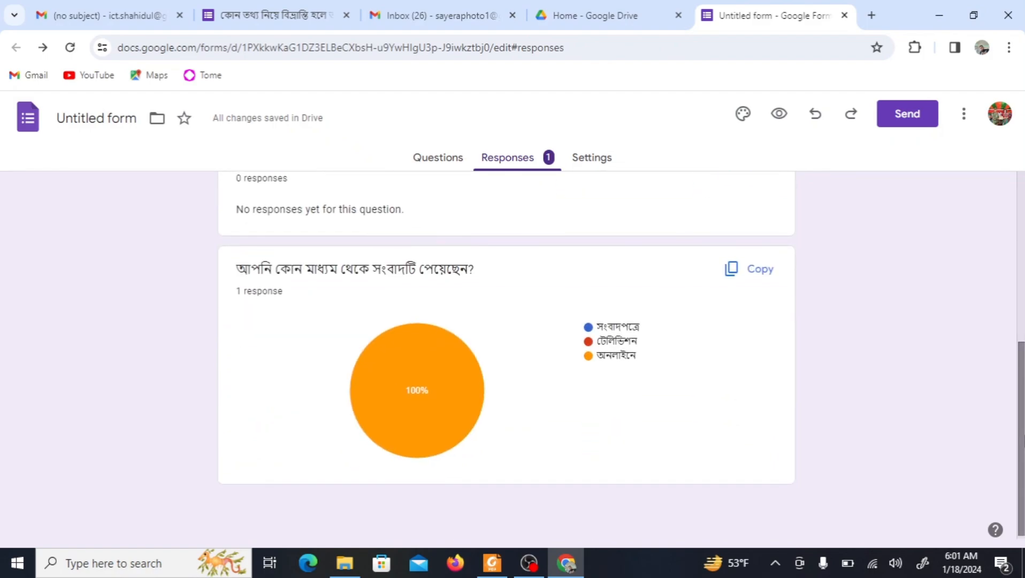